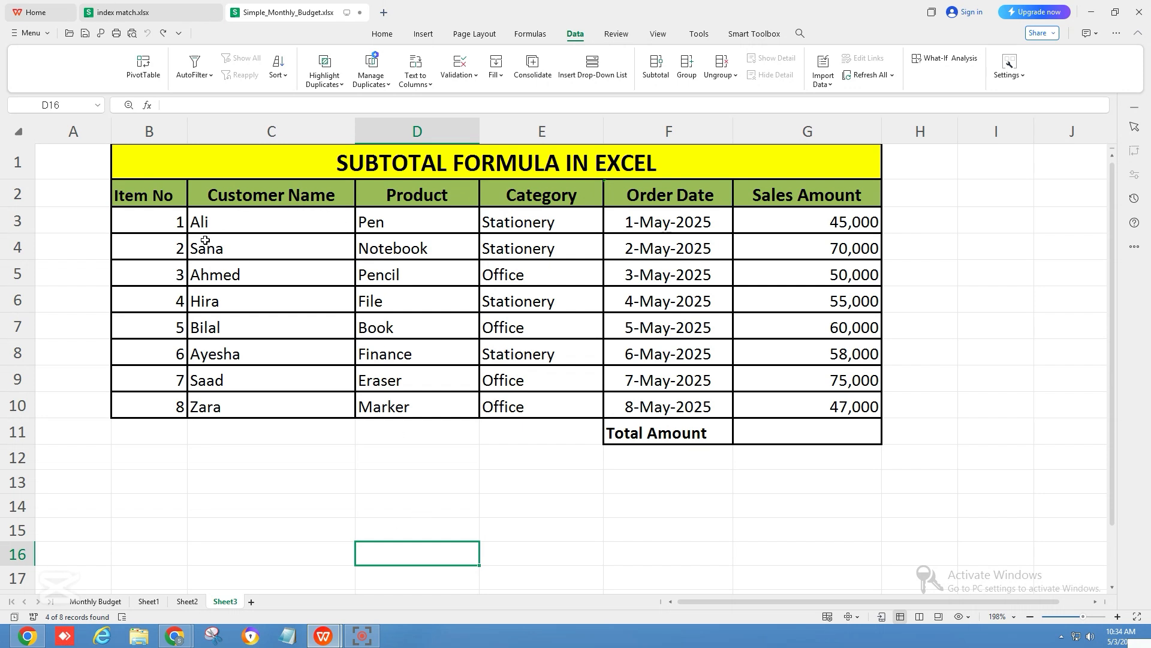
Step: Review the sales table by selecting the header cells and each data column in turn
click(141, 199)
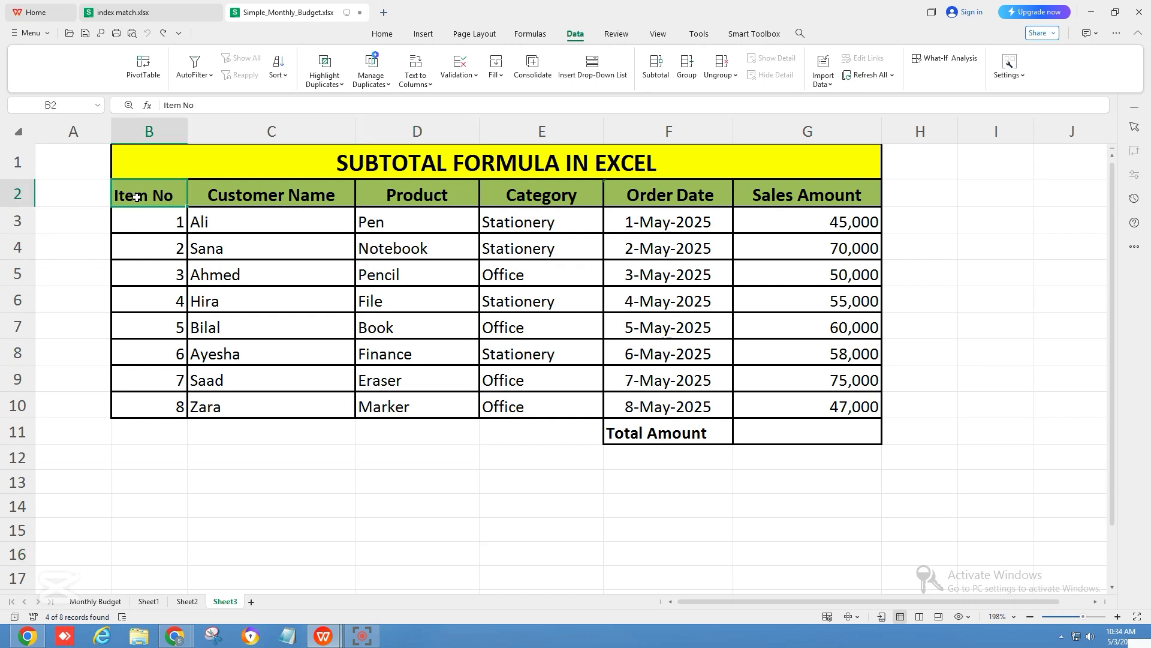
click(222, 190)
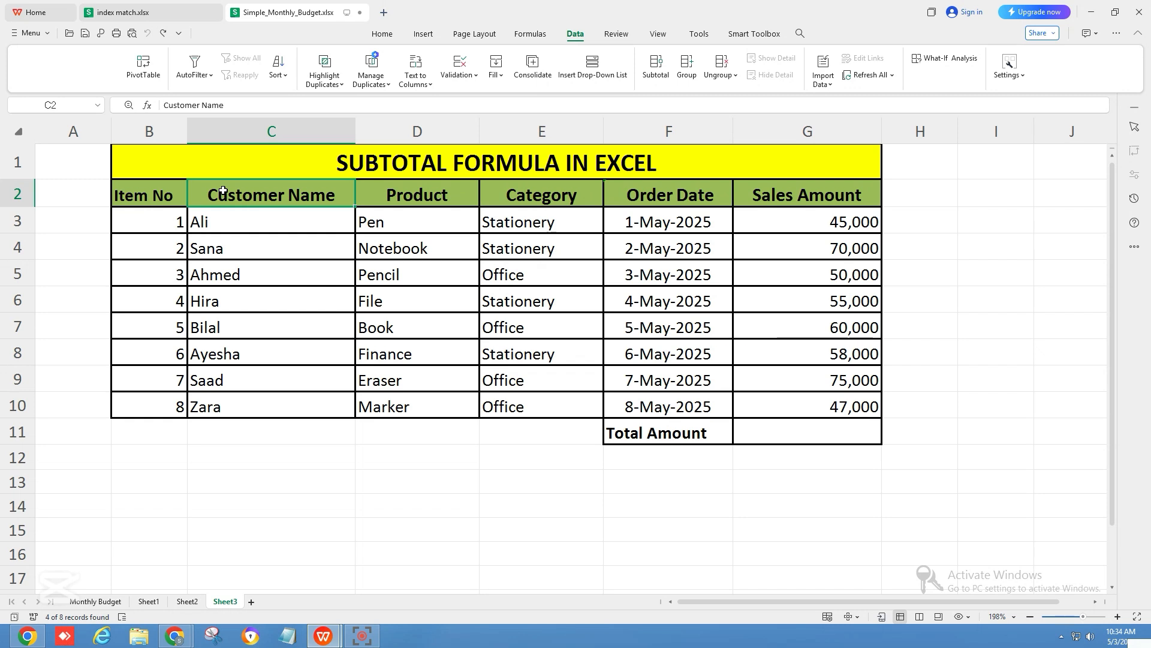
drag(395, 219, 432, 362)
click(525, 318)
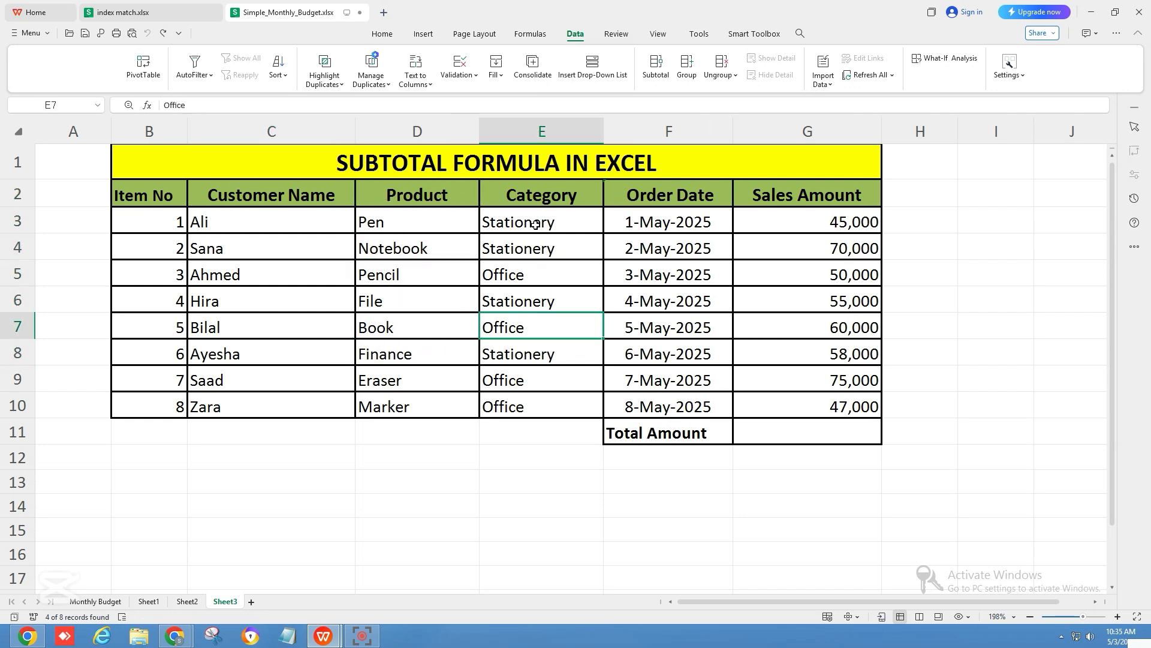
drag(535, 228, 555, 367)
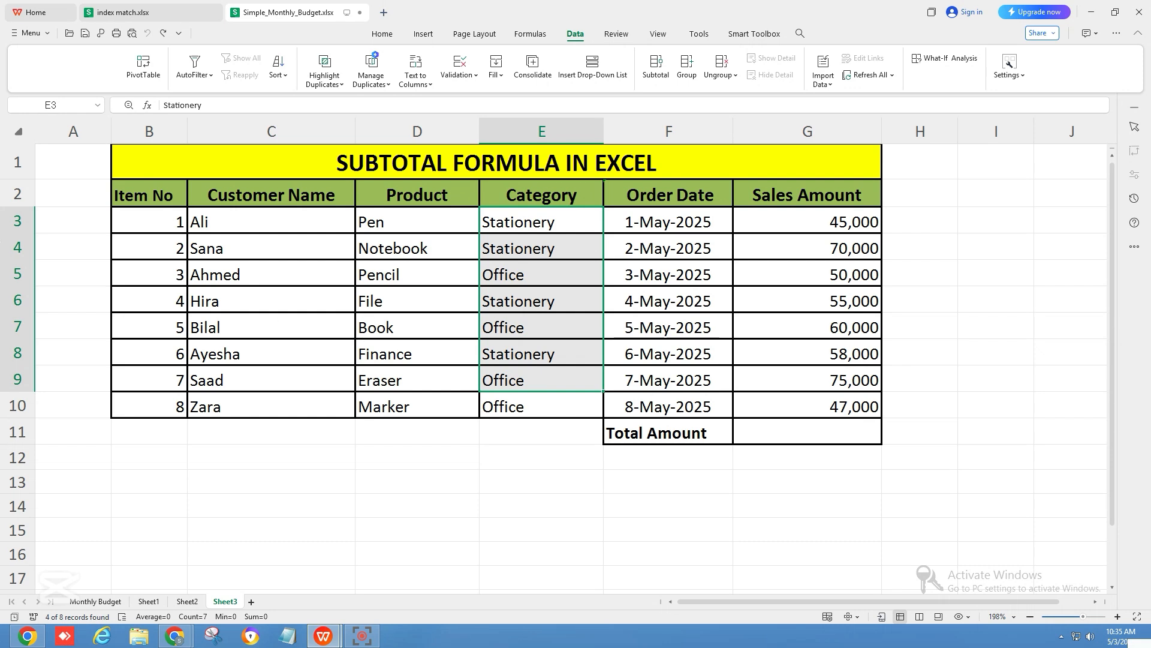
drag(634, 224, 681, 383)
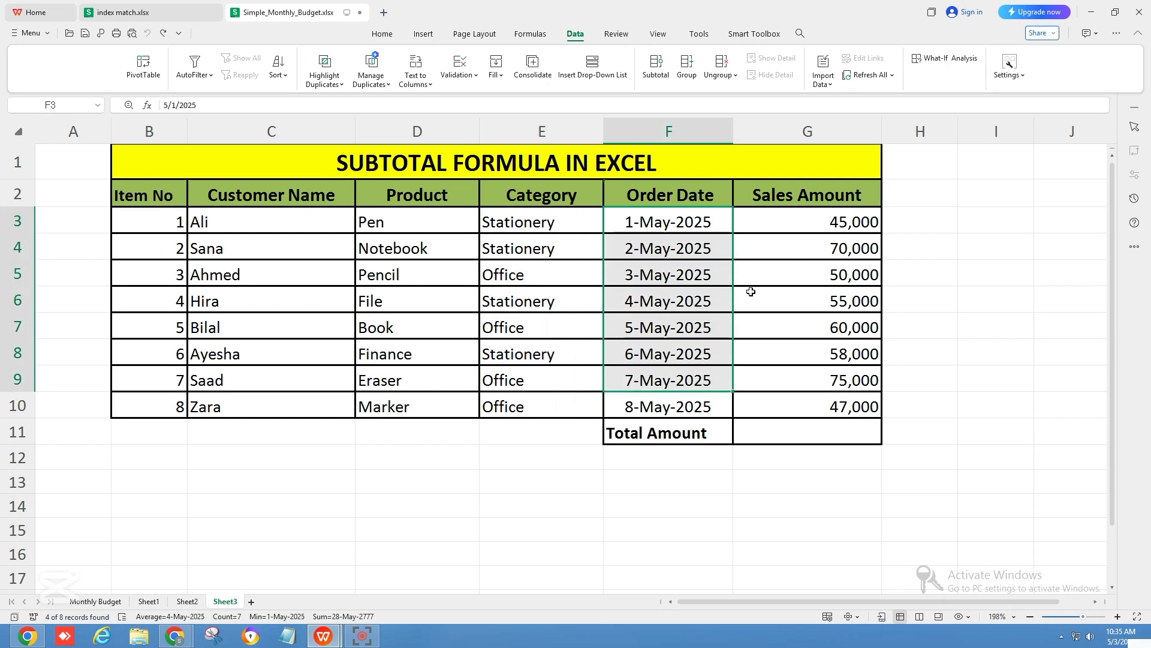
click(772, 224)
drag(772, 224, 819, 399)
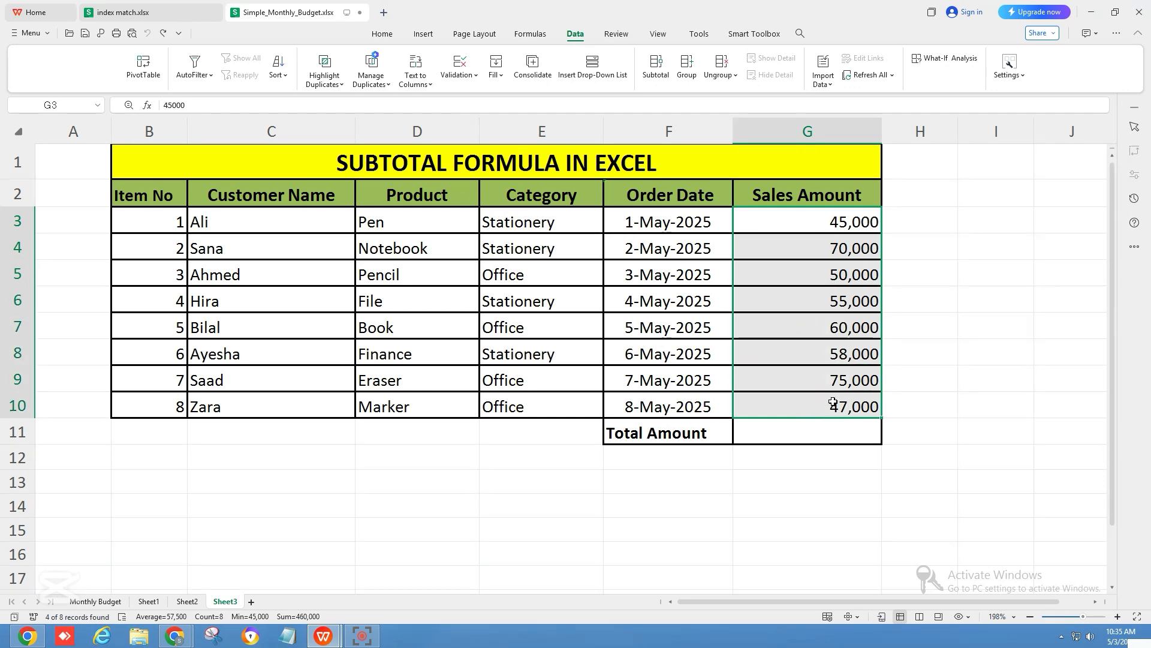
click(842, 363)
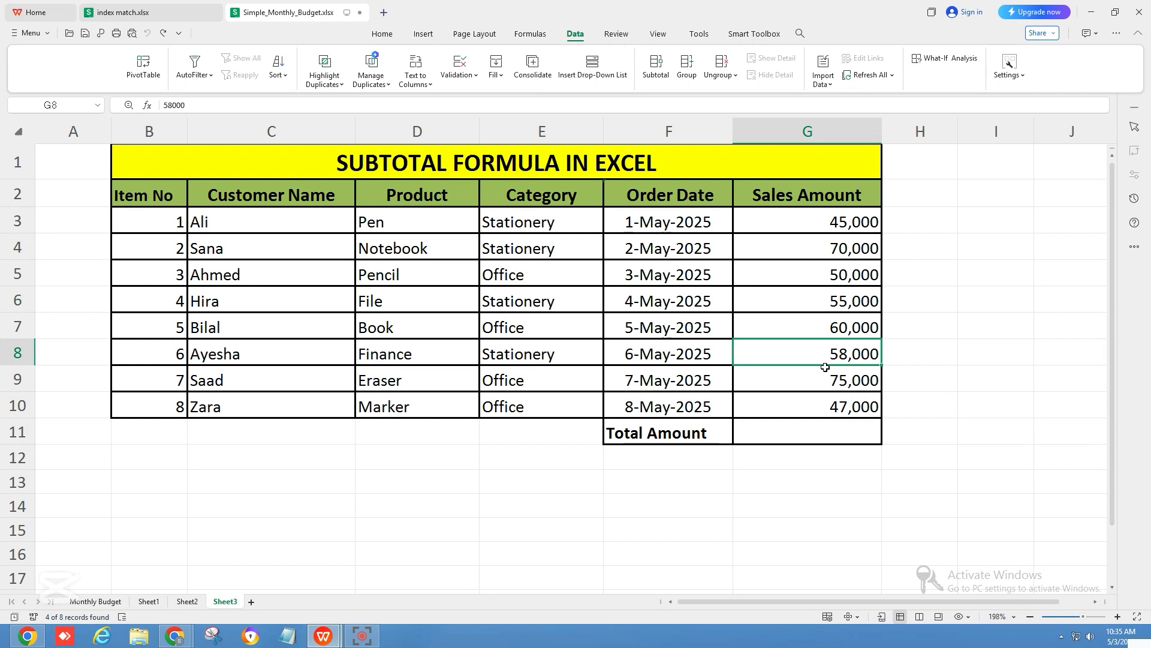
drag(795, 223, 822, 404)
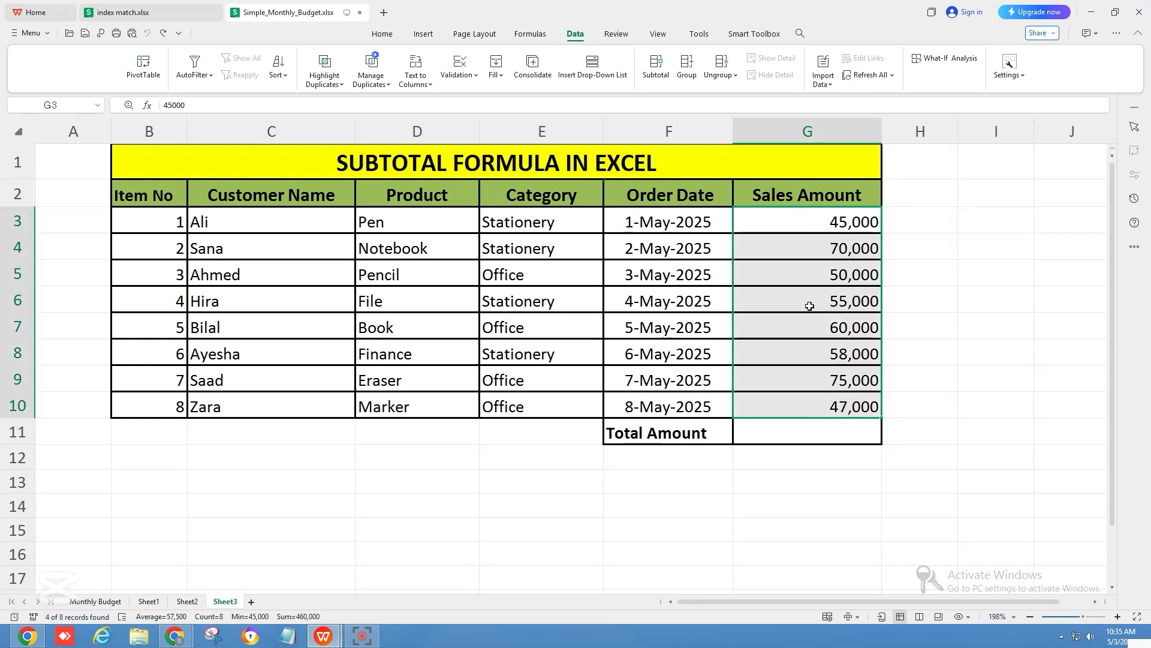
Step: Enter =SUBTOTAL(9,G3:G10) in the Total Amount cell to sum the Sales Amount column
click(804, 431)
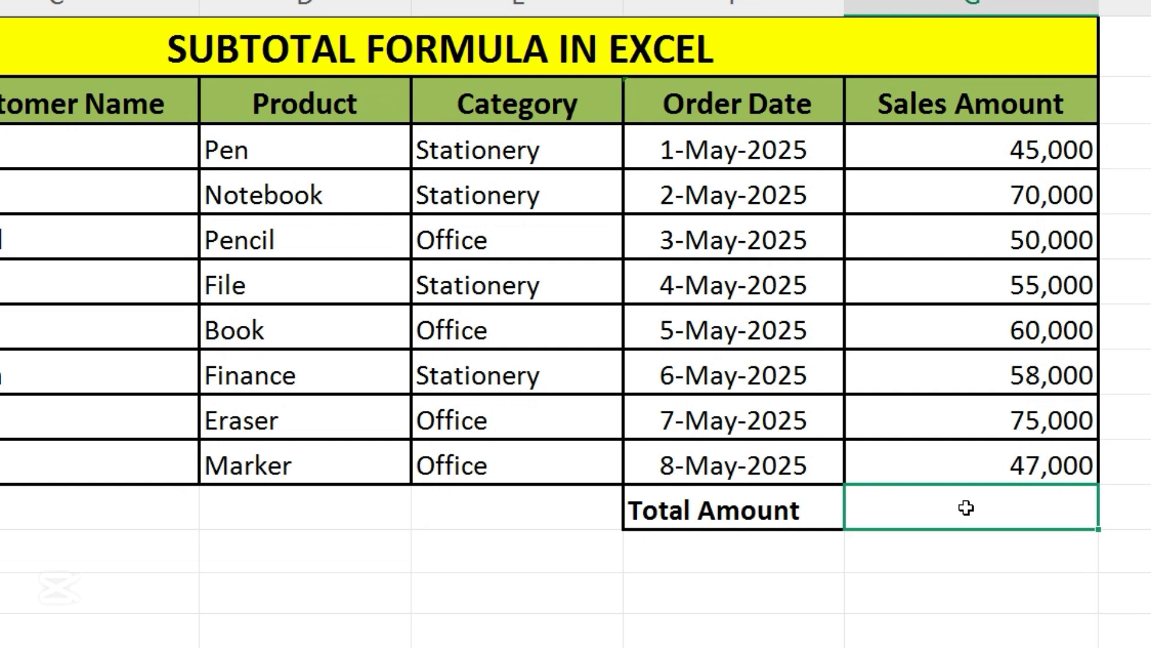
text(=)
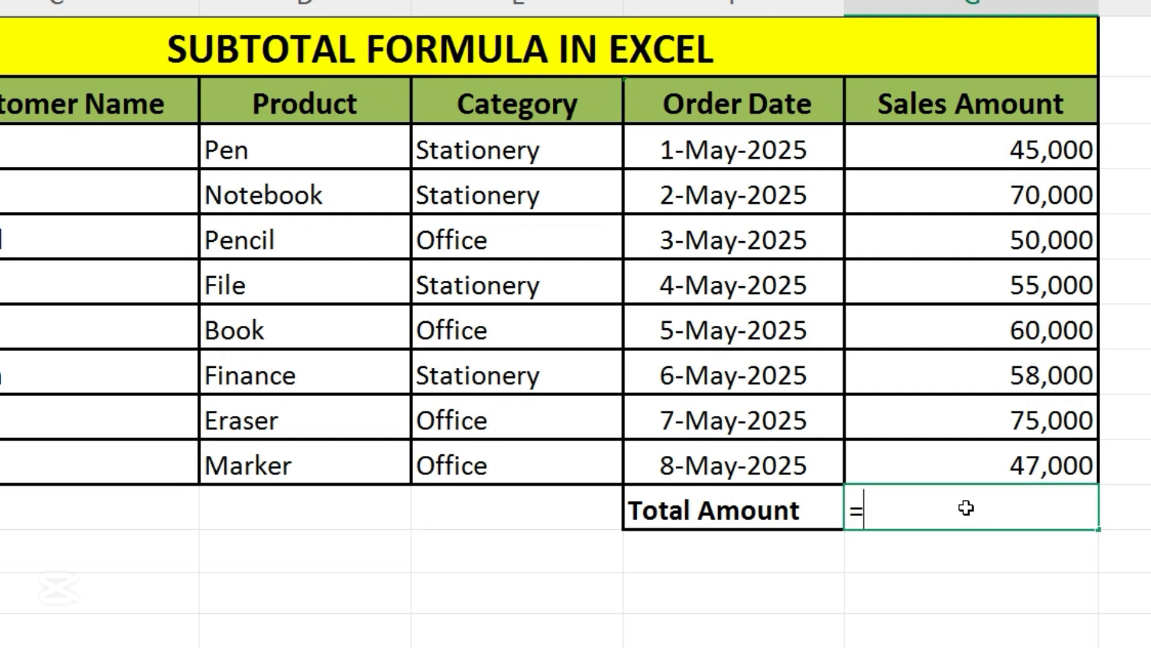
text(subtotal)
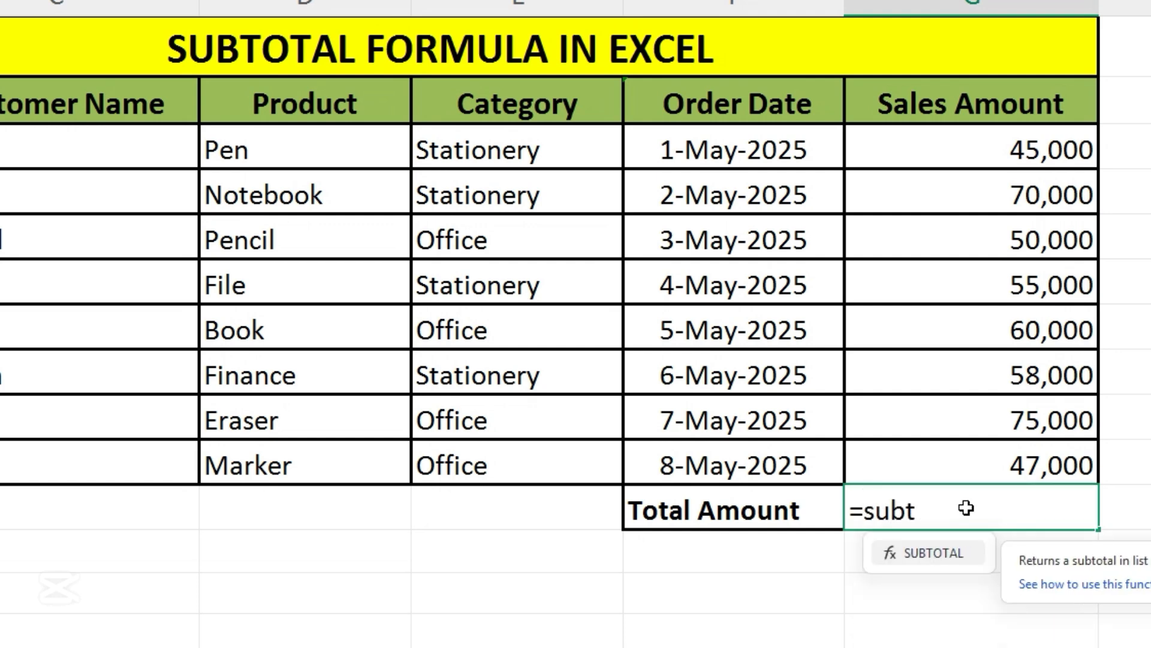
text(()
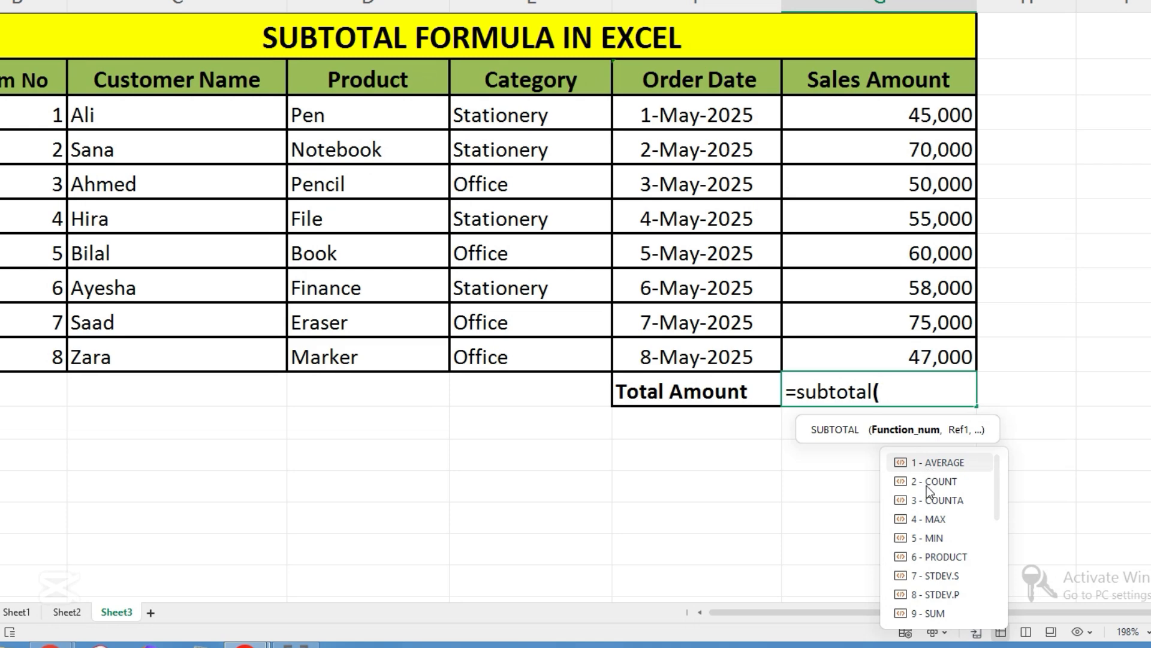
double_click(934, 613)
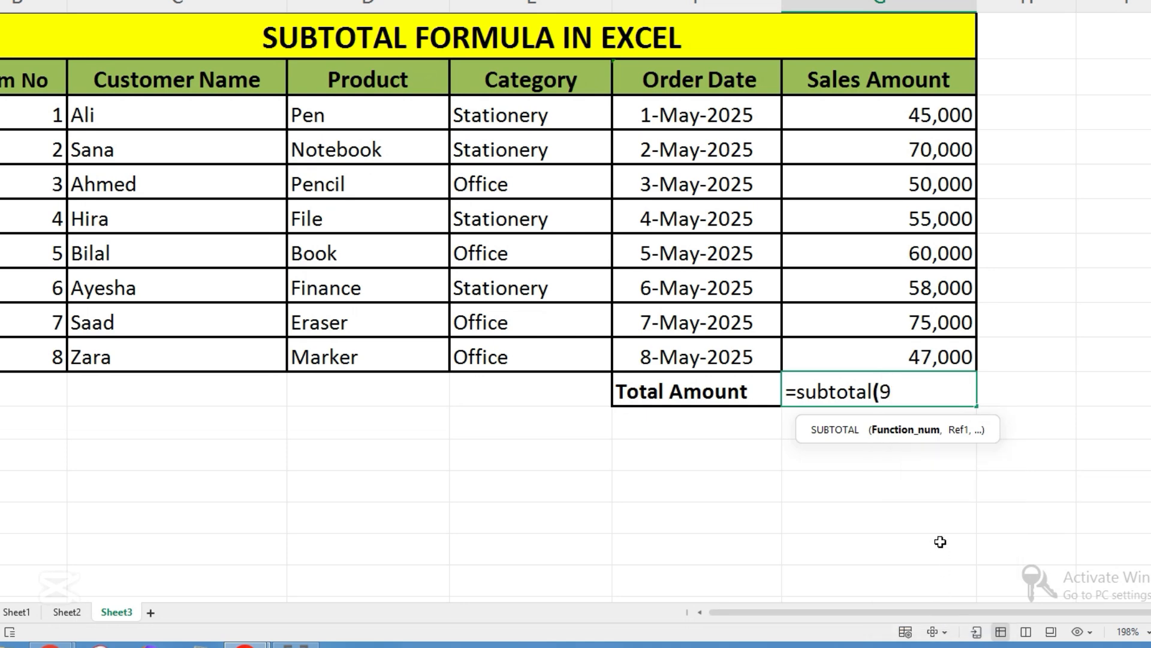
text(,)
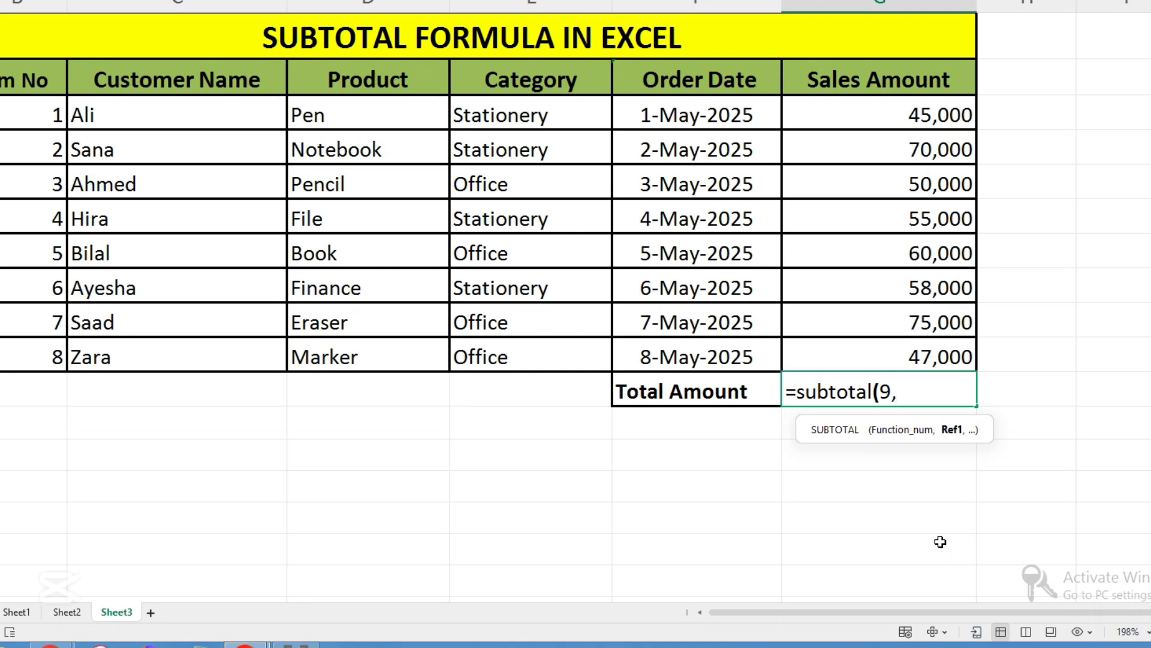
drag(884, 109, 906, 350)
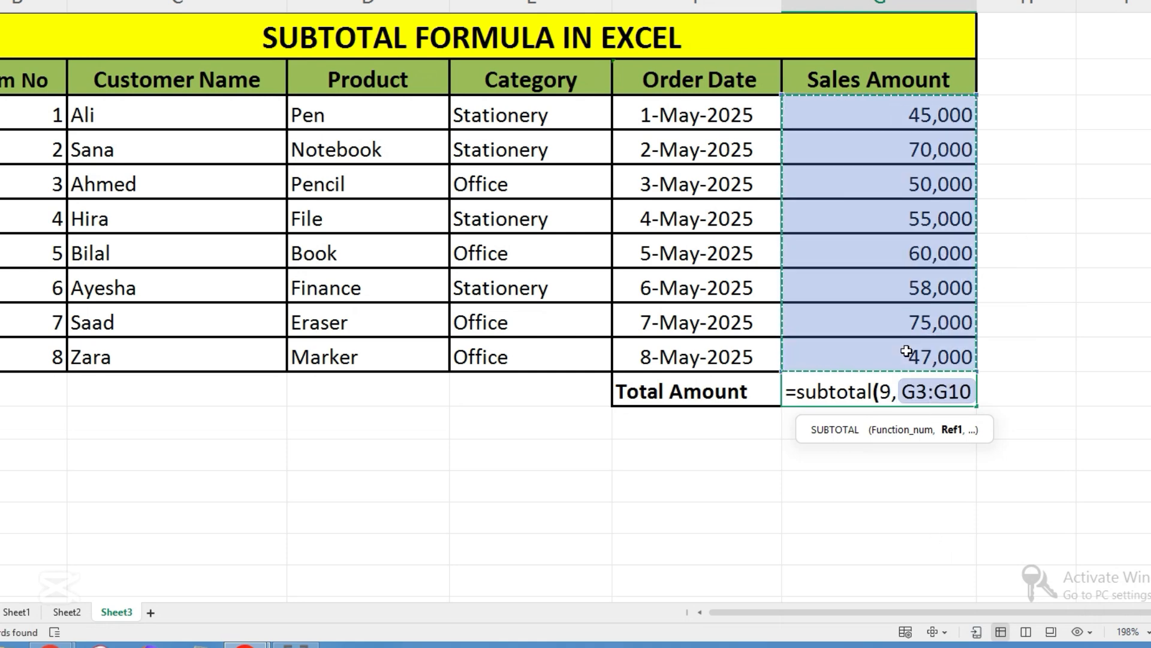
text())
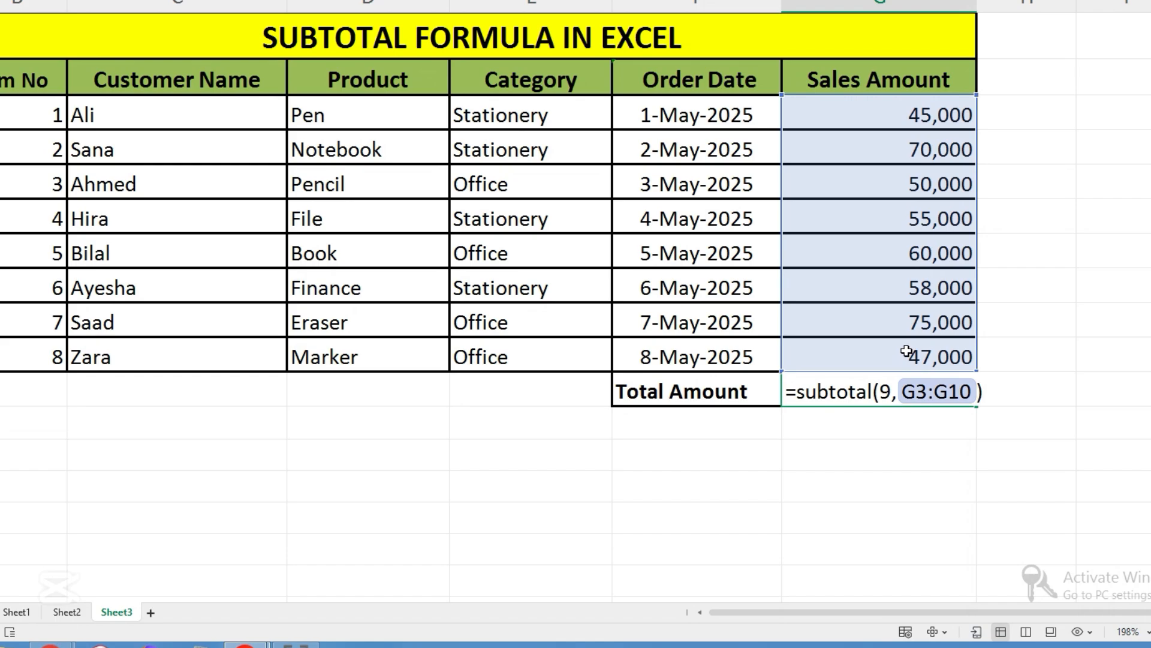
key(Return)
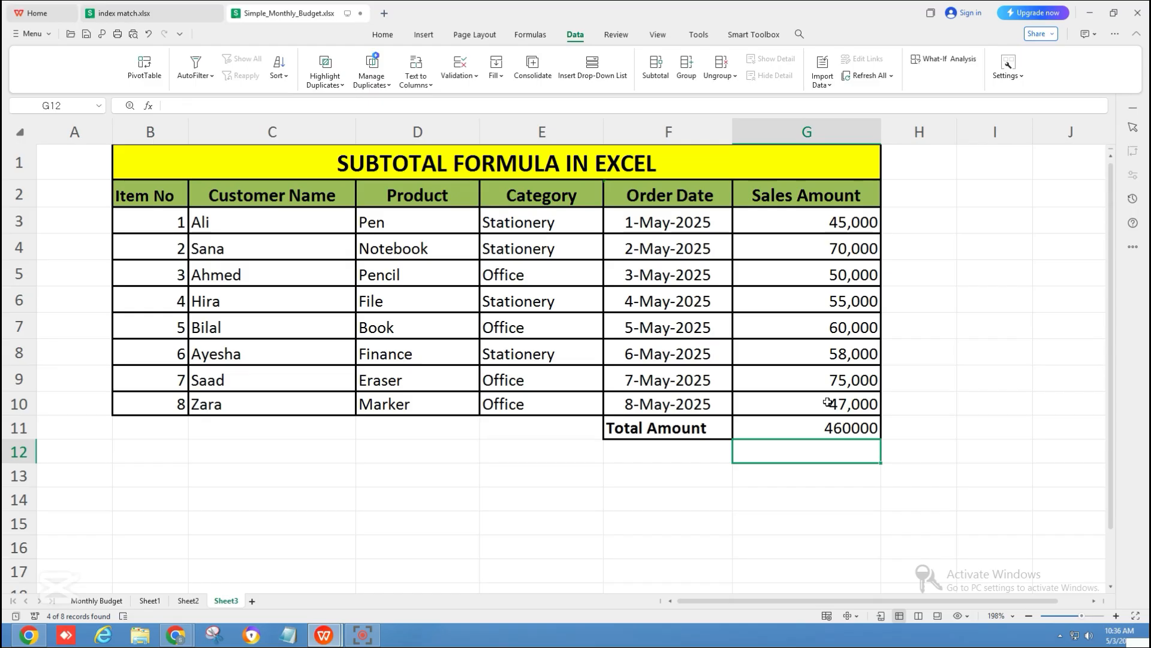
Step: Apply AutoFilter to the table range from the header row through the Total Amount row
drag(689, 435, 813, 426)
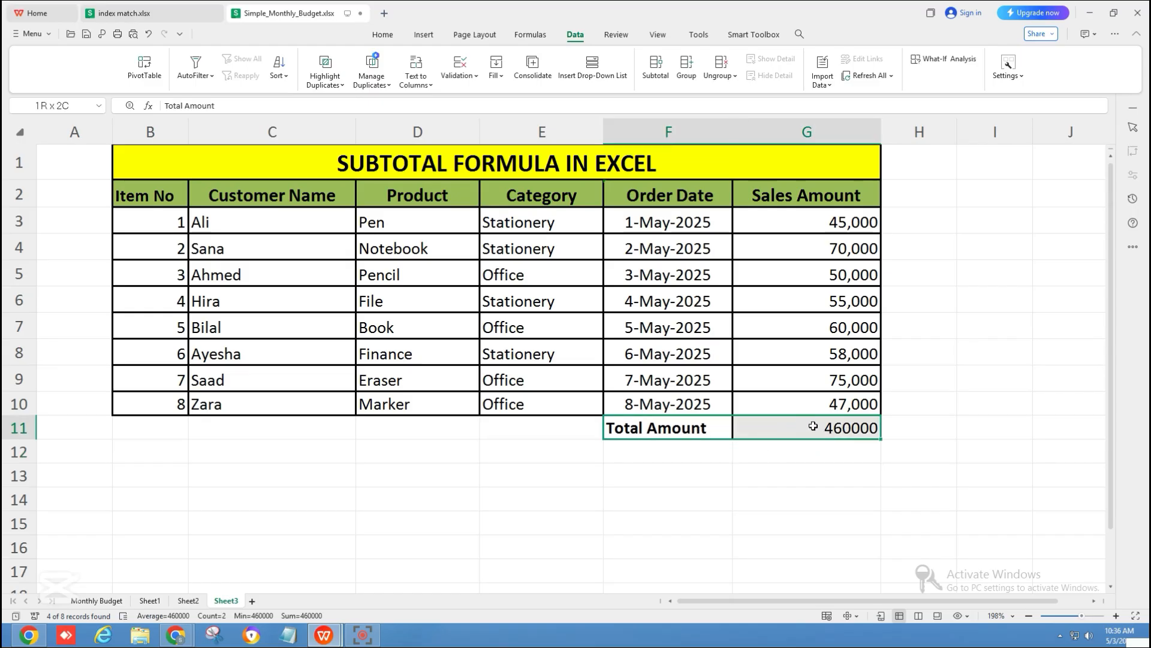
click(813, 426)
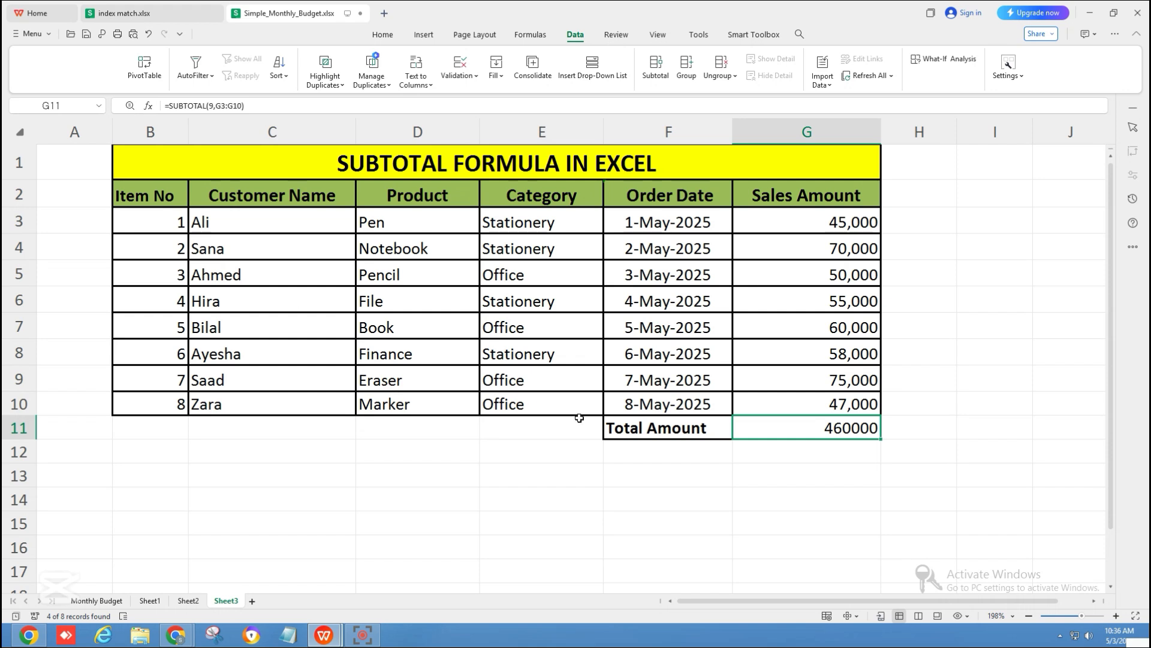
click(397, 41)
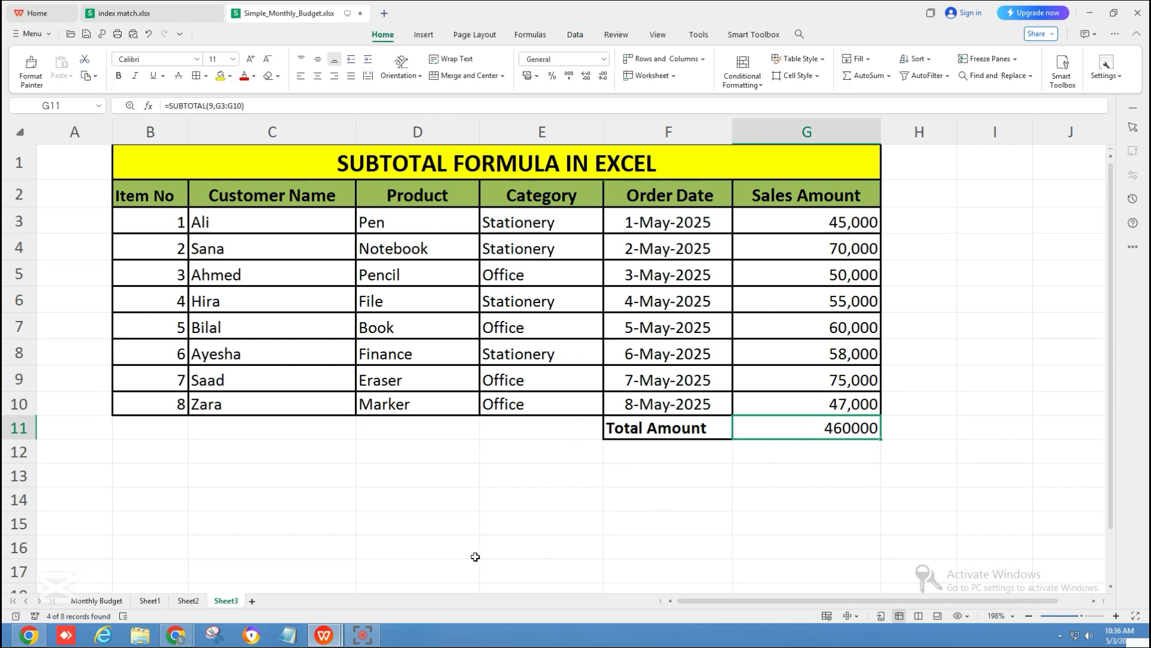
drag(127, 194, 808, 429)
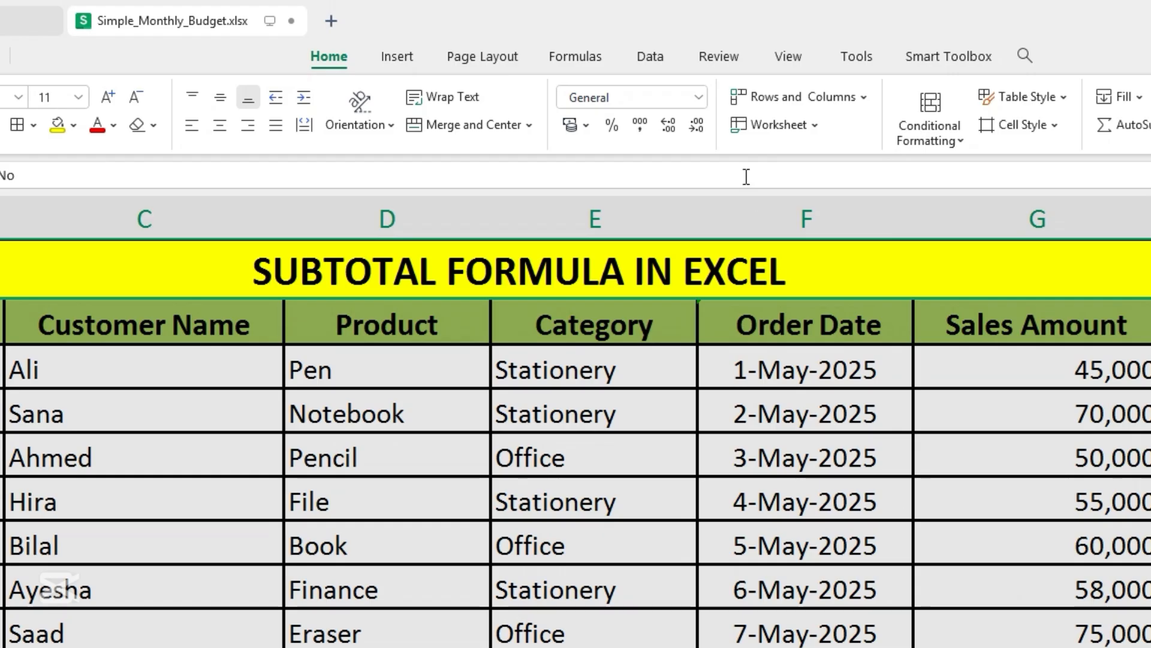
click(660, 60)
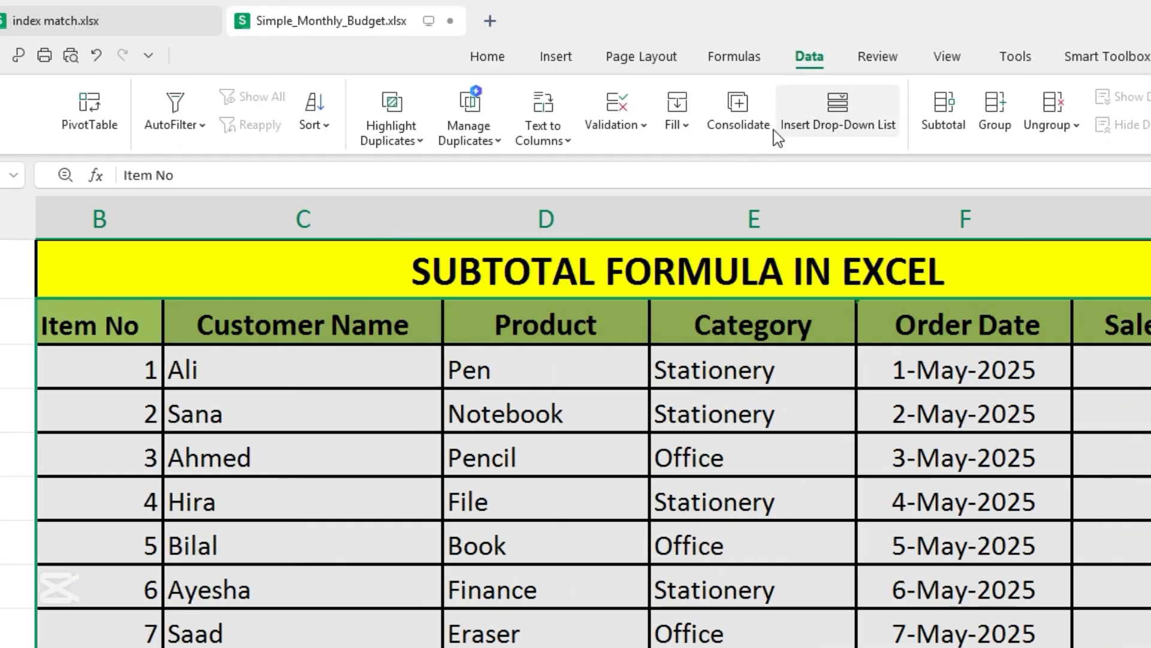
click(174, 123)
click(177, 165)
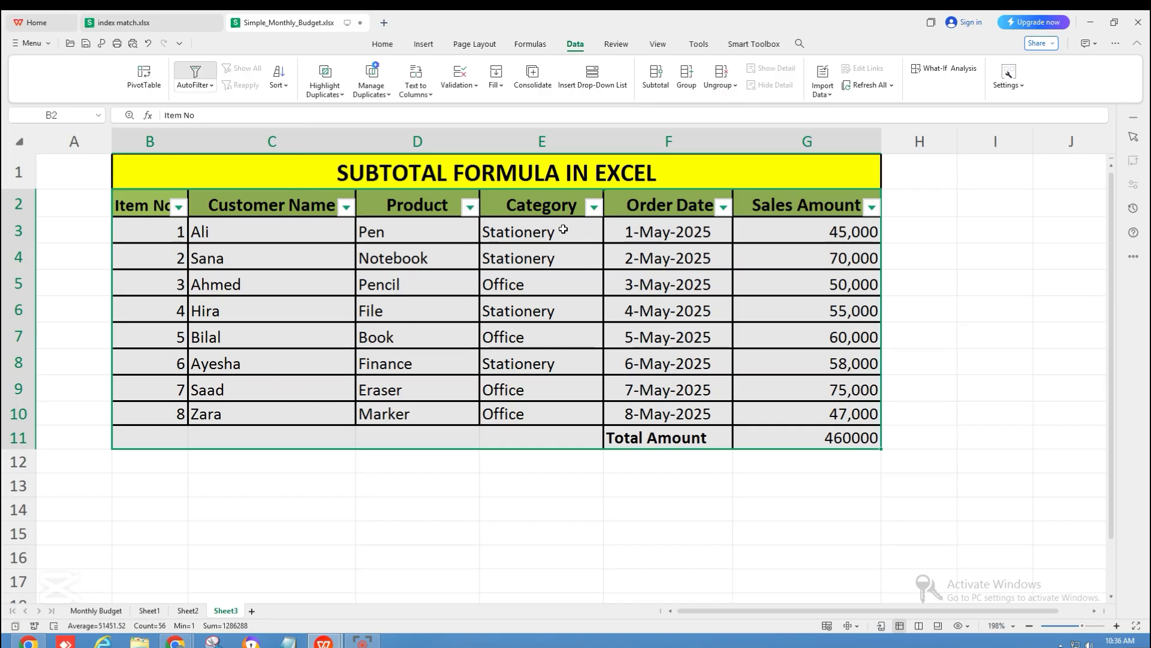
Step: Filter the Category column to show only Stationery rows
drag(555, 210, 576, 383)
click(571, 412)
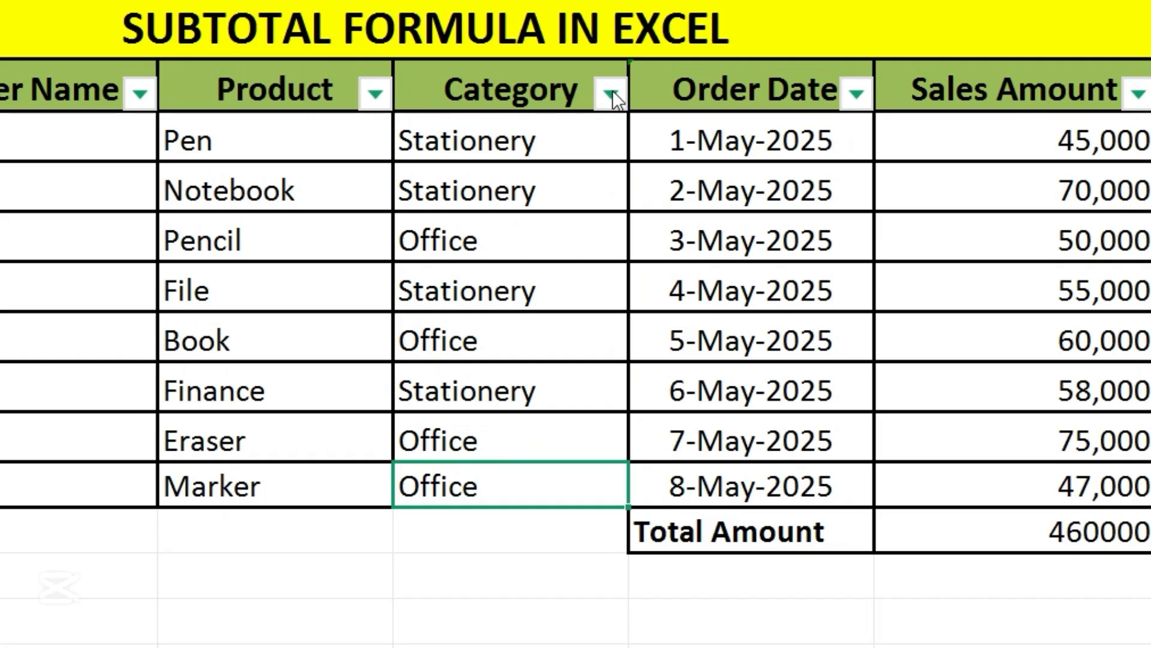
click(594, 206)
mouse_move(710, 293)
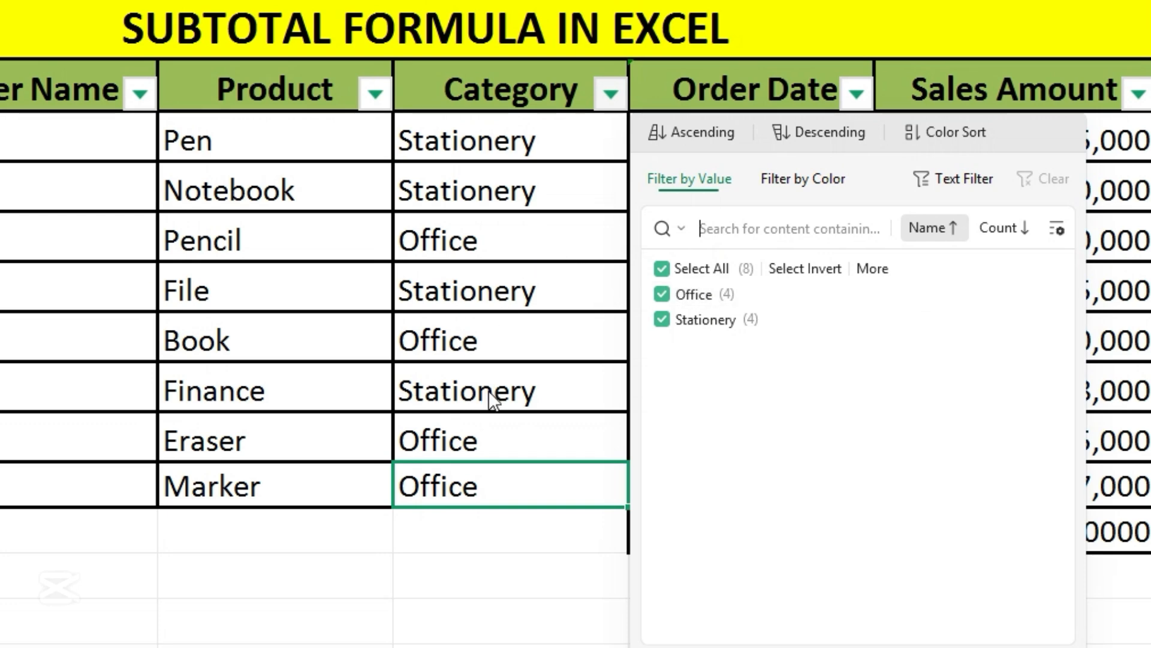
mouse_move(655, 300)
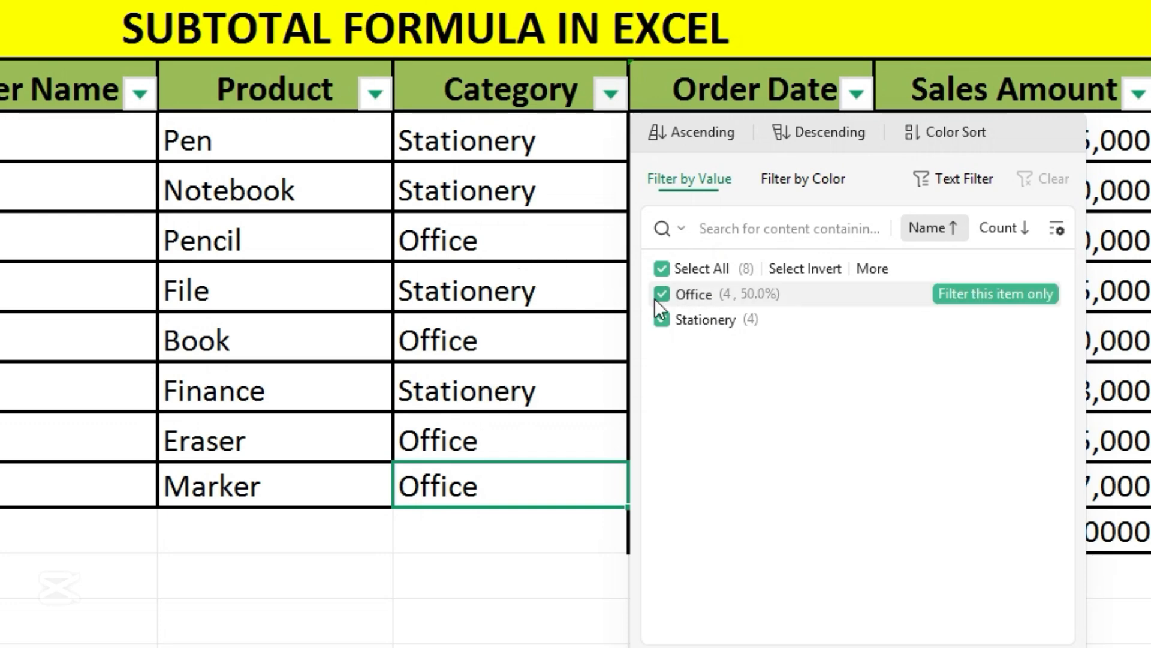
click(683, 276)
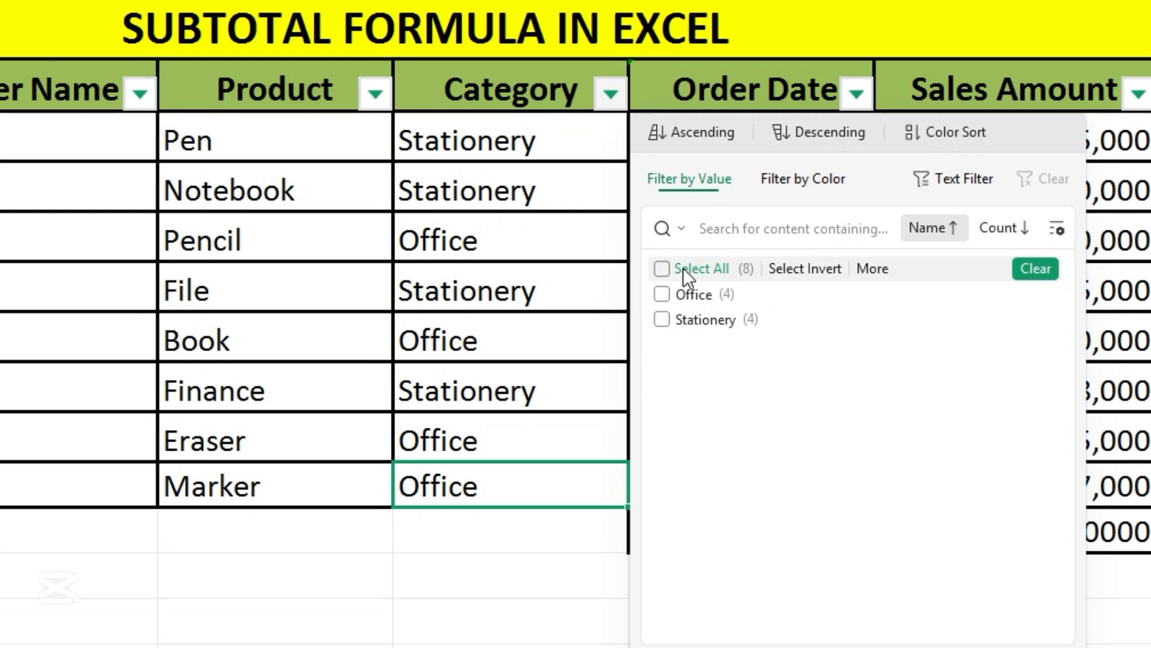
click(663, 319)
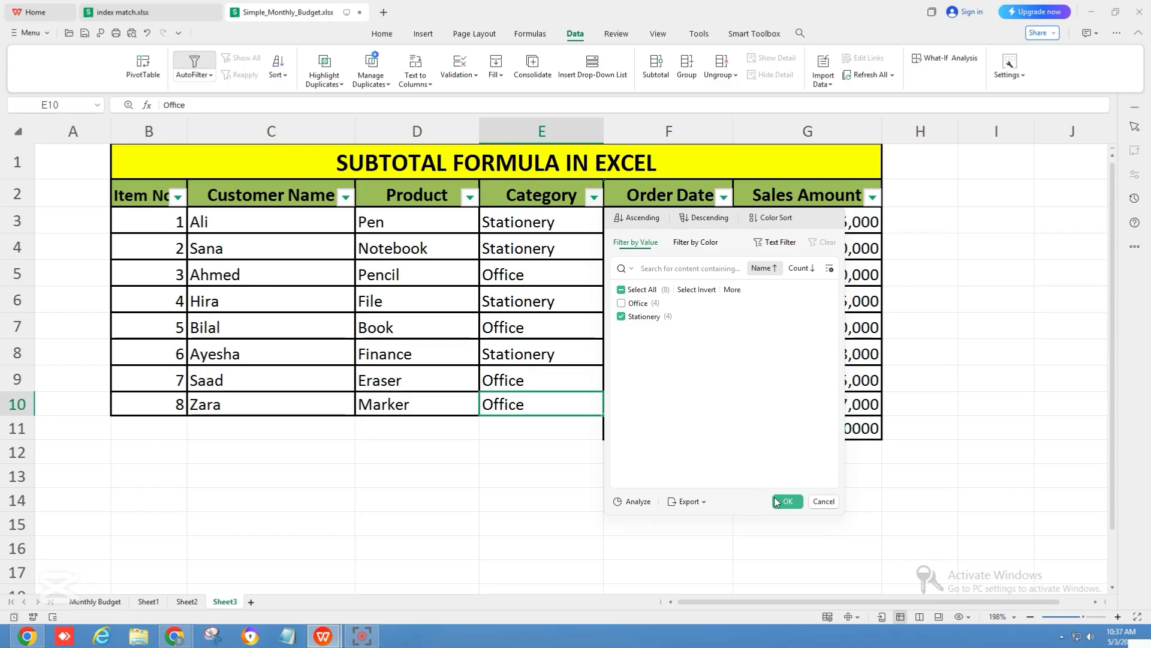
click(784, 502)
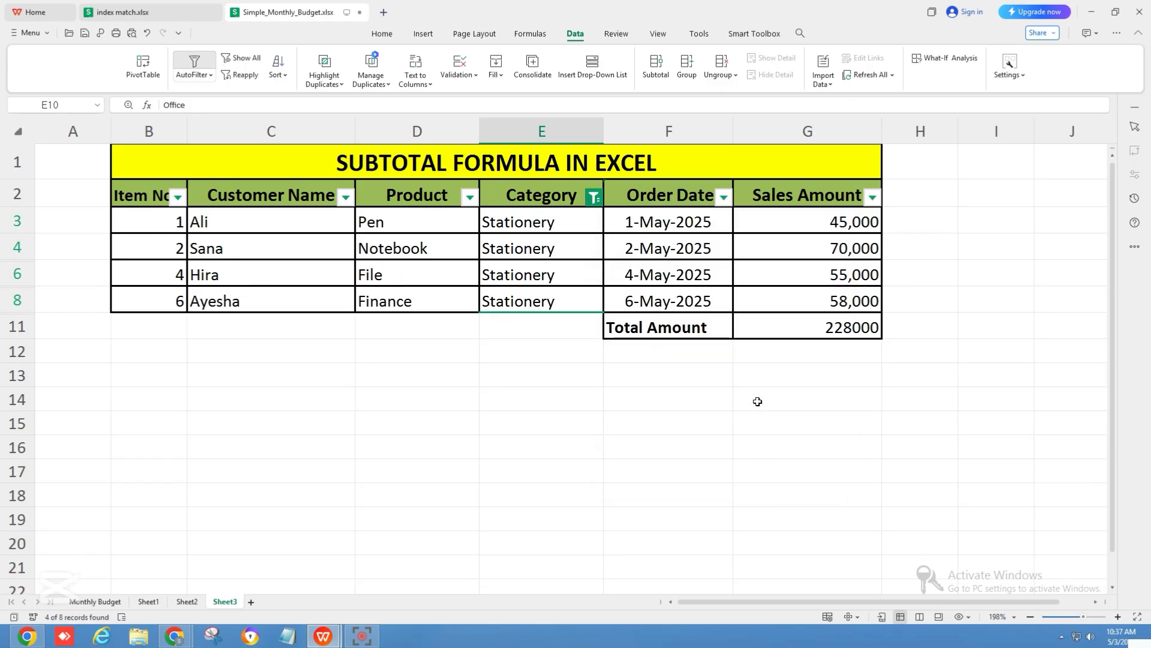
Step: Clear the filter on the Category column
drag(146, 222, 165, 299)
click(165, 299)
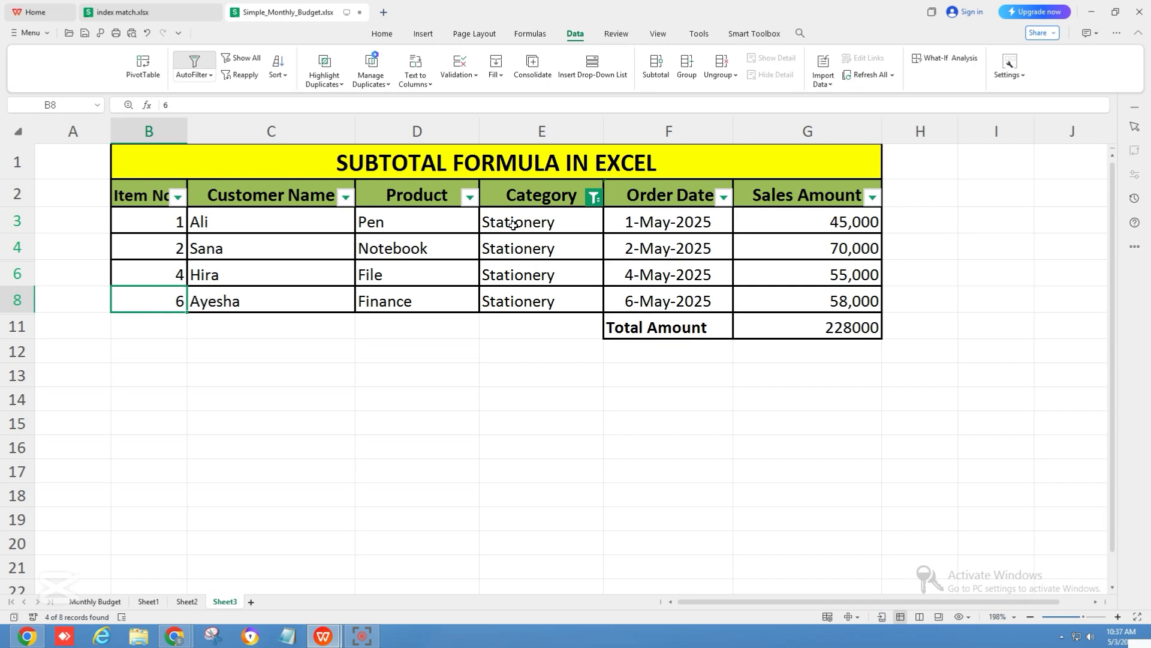
click(595, 201)
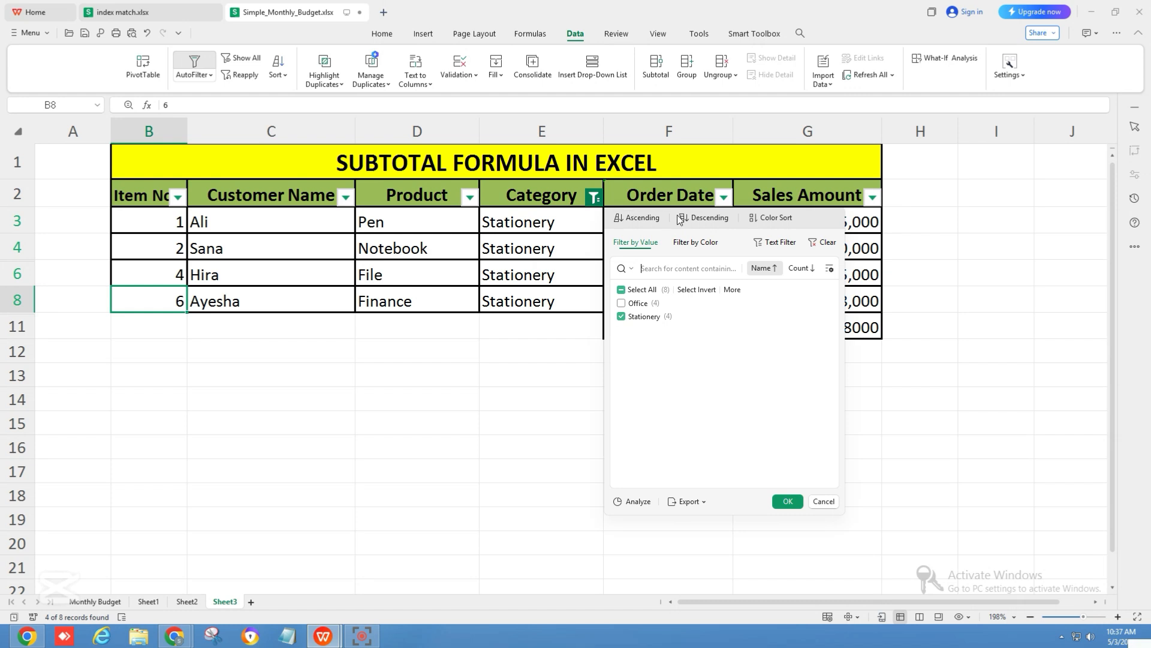
click(825, 242)
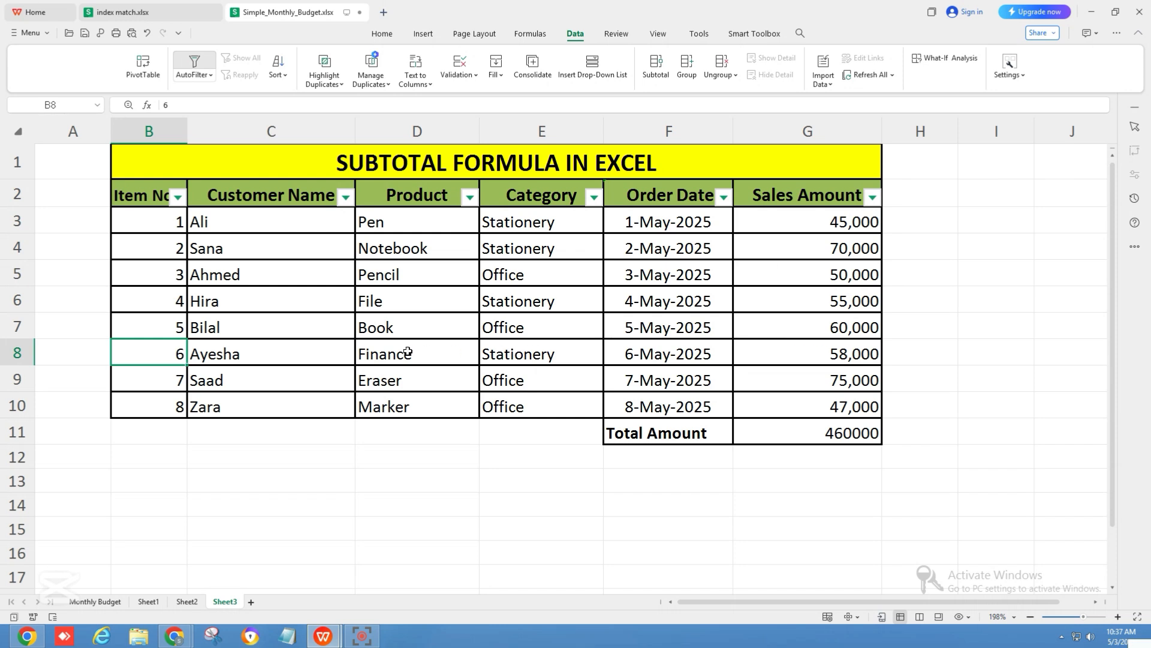
Step: Enter =SUBTOTAL(3,$E$3:E3) in the first Item No cell and fill it down through row 10
click(172, 220)
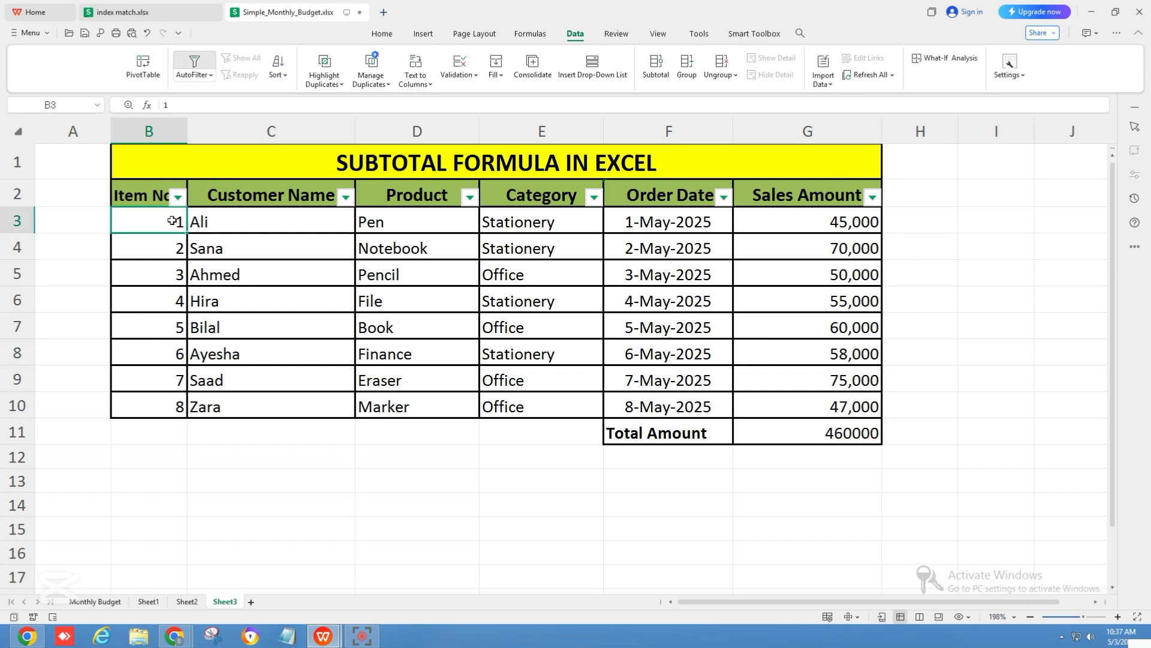
double_click(172, 221)
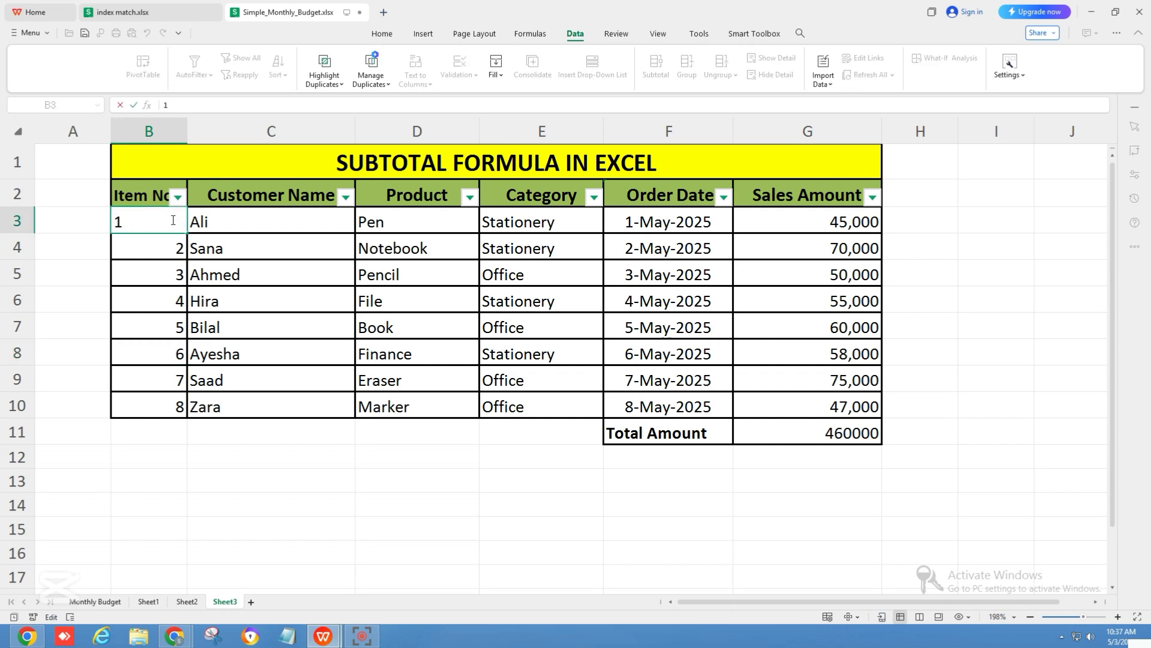
key(BackSpace)
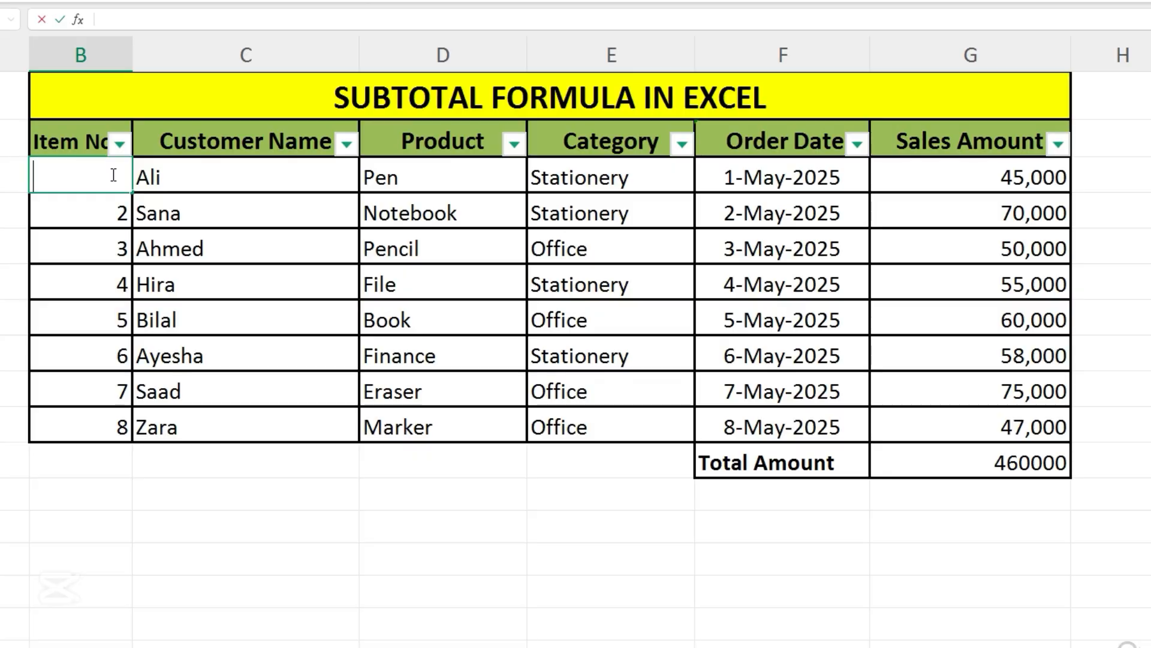
text(=subto)
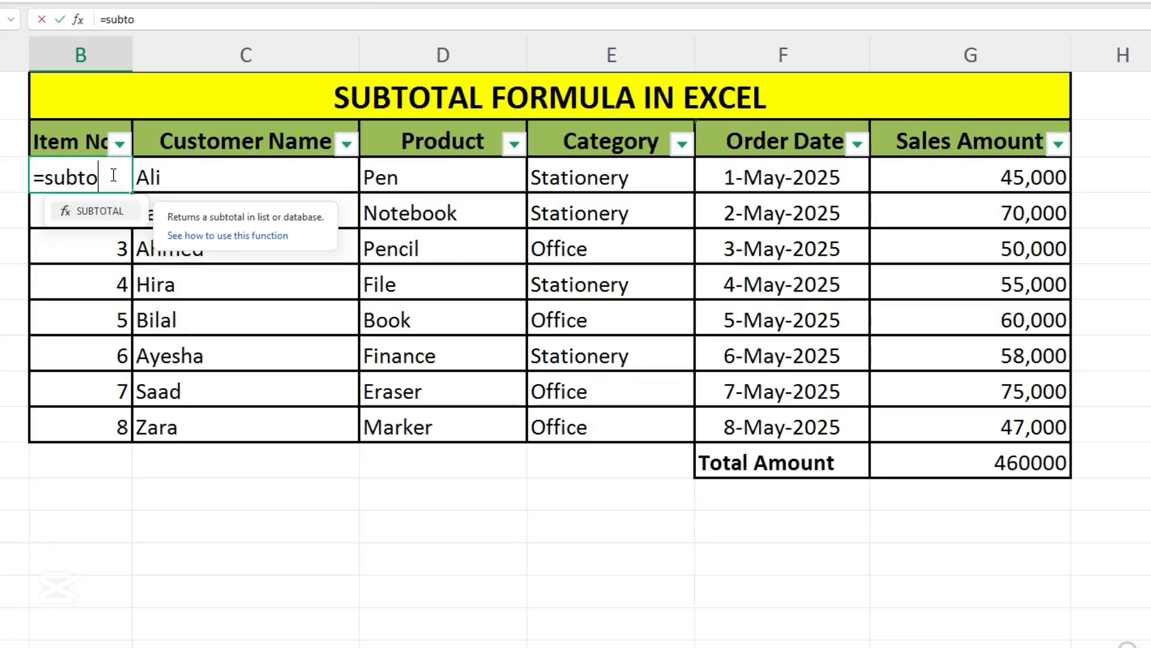
text(tal()
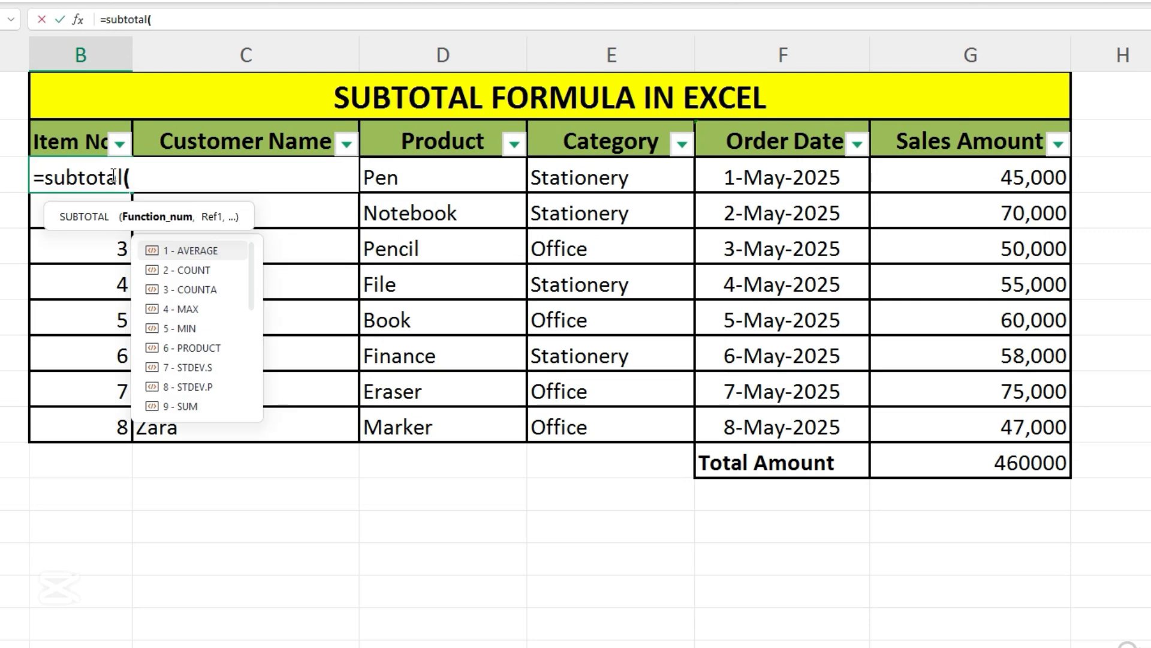
double_click(218, 289)
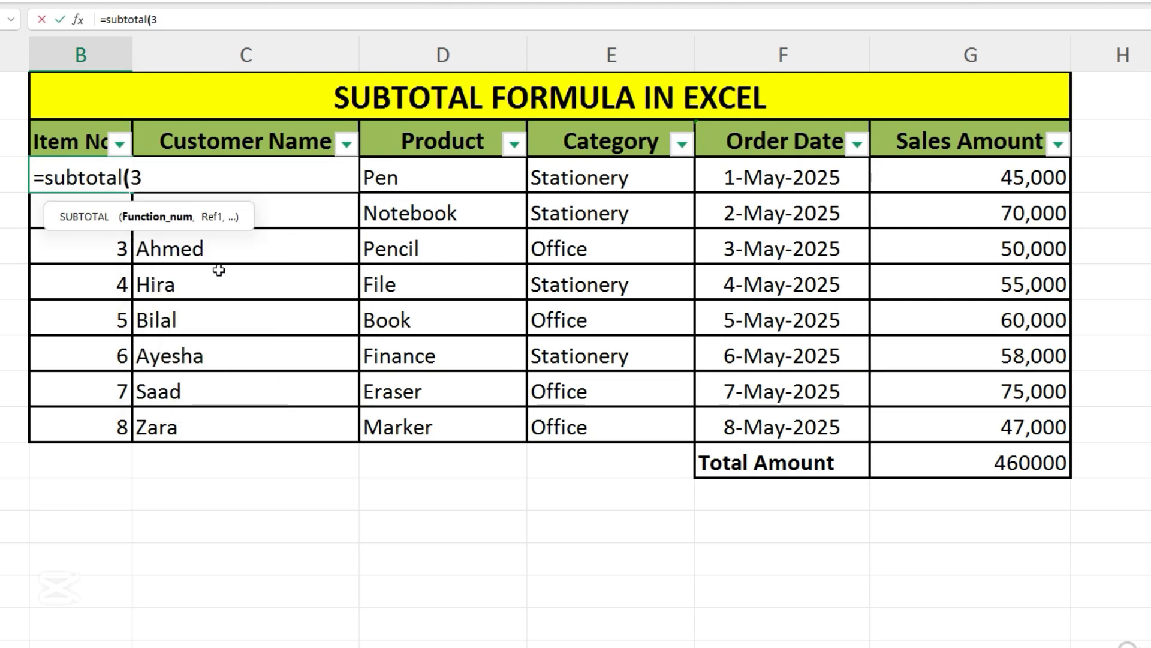
text(,)
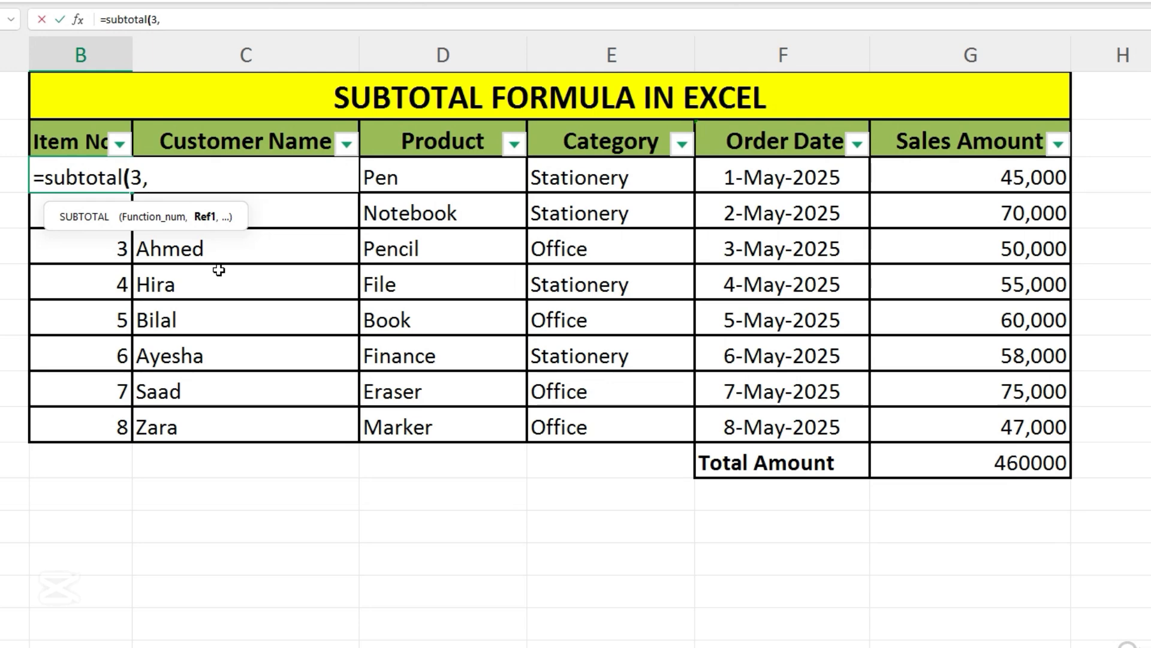
click(570, 179)
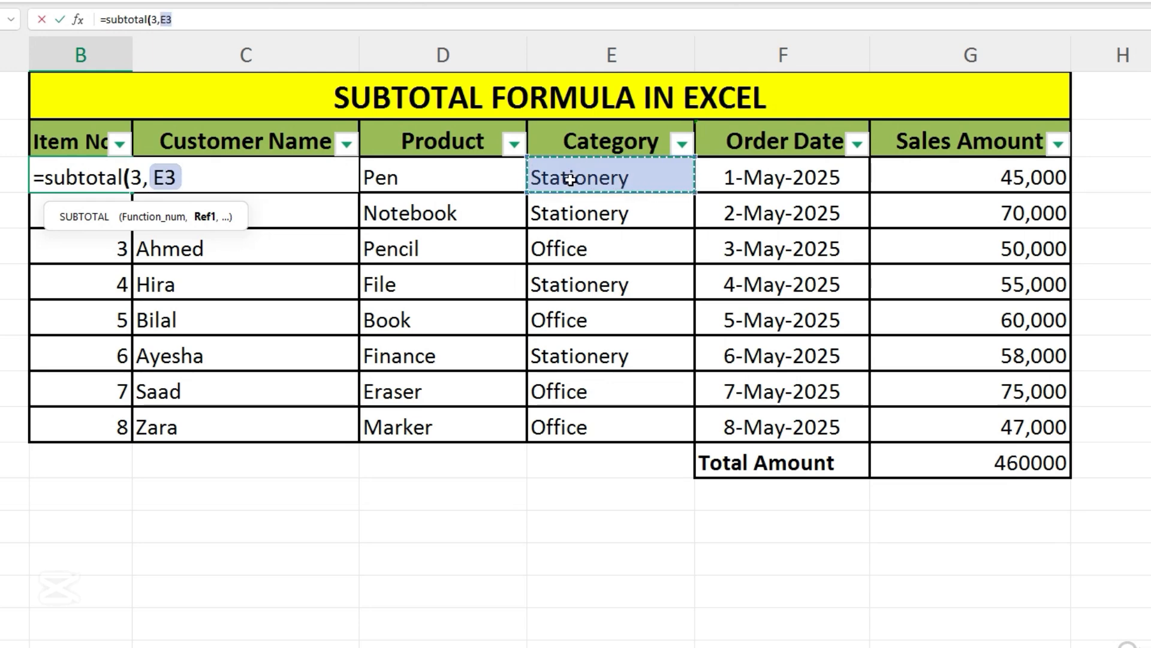
key(F4)
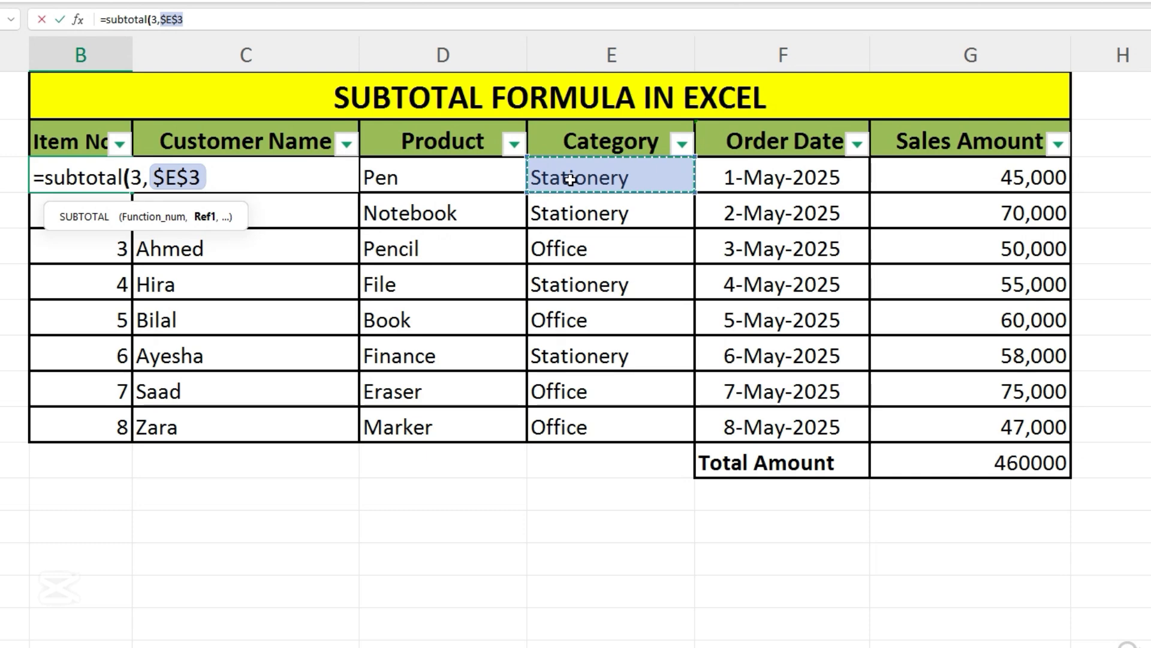
text(:)
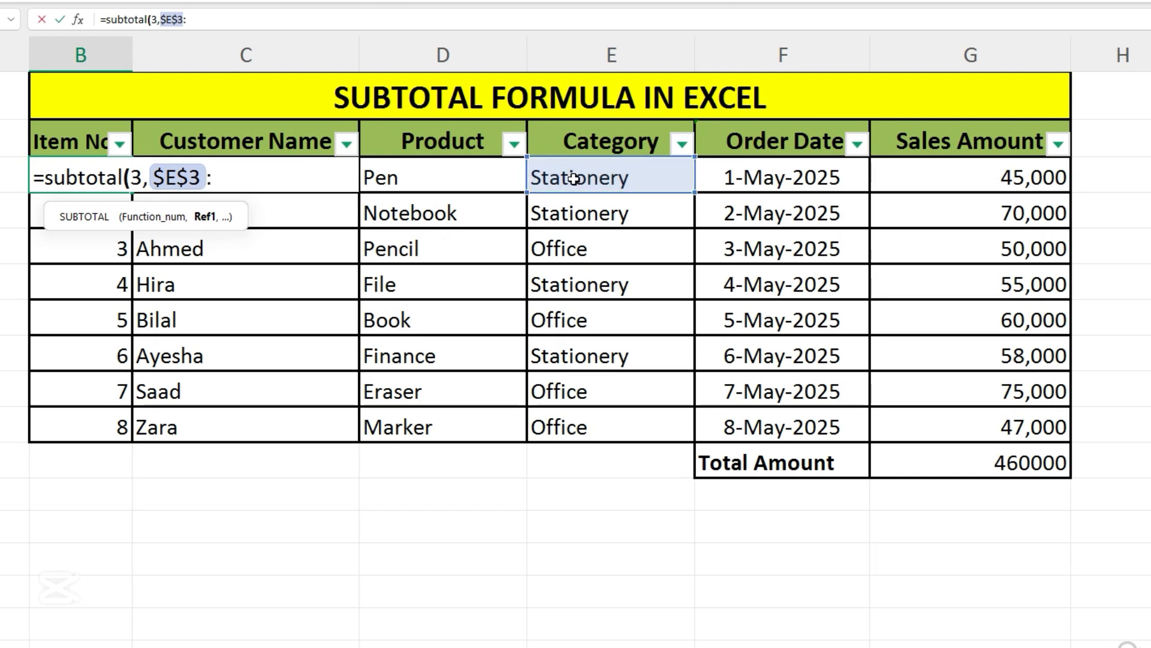
click(574, 179)
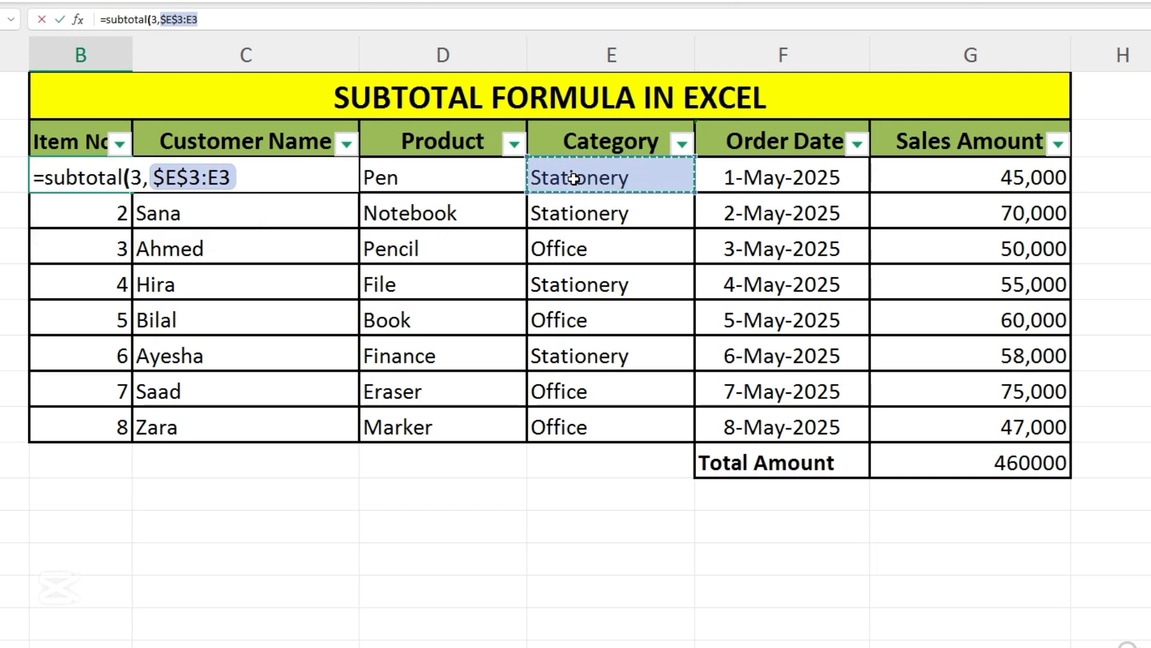
text())
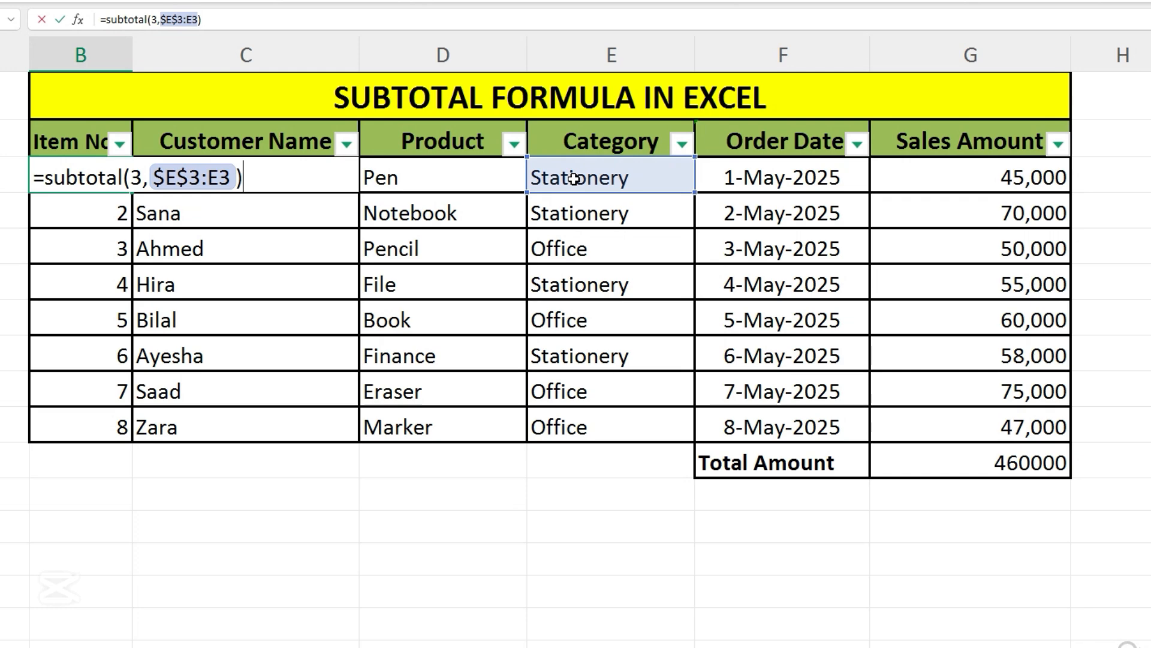
key(Return)
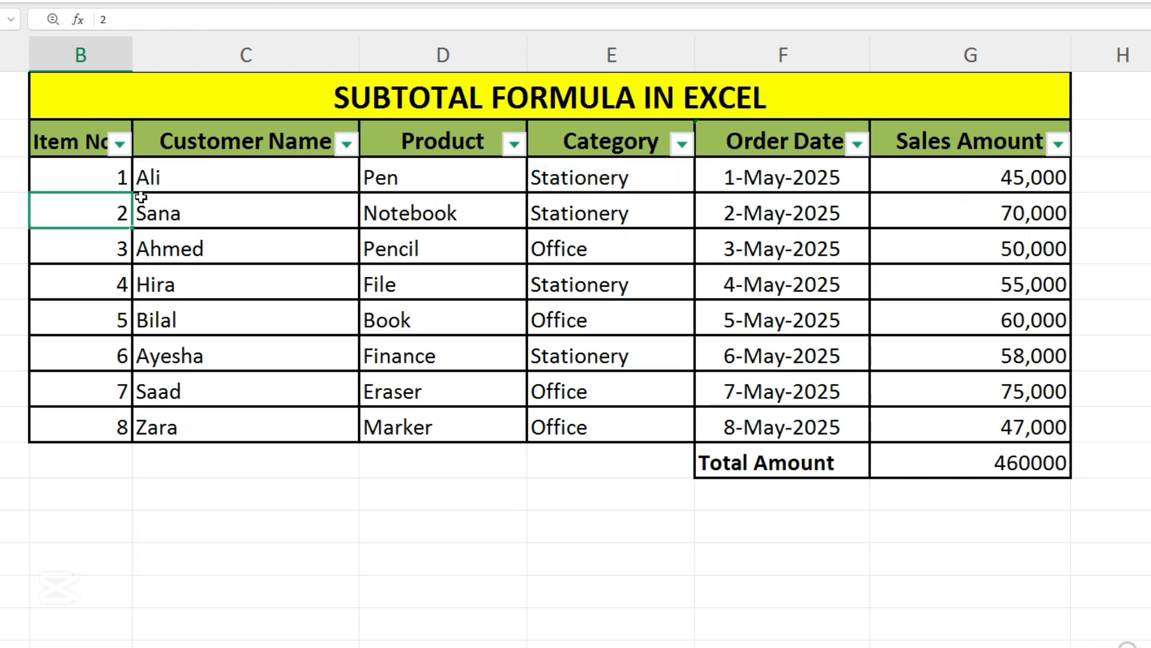
click(123, 174)
drag(131, 192, 120, 431)
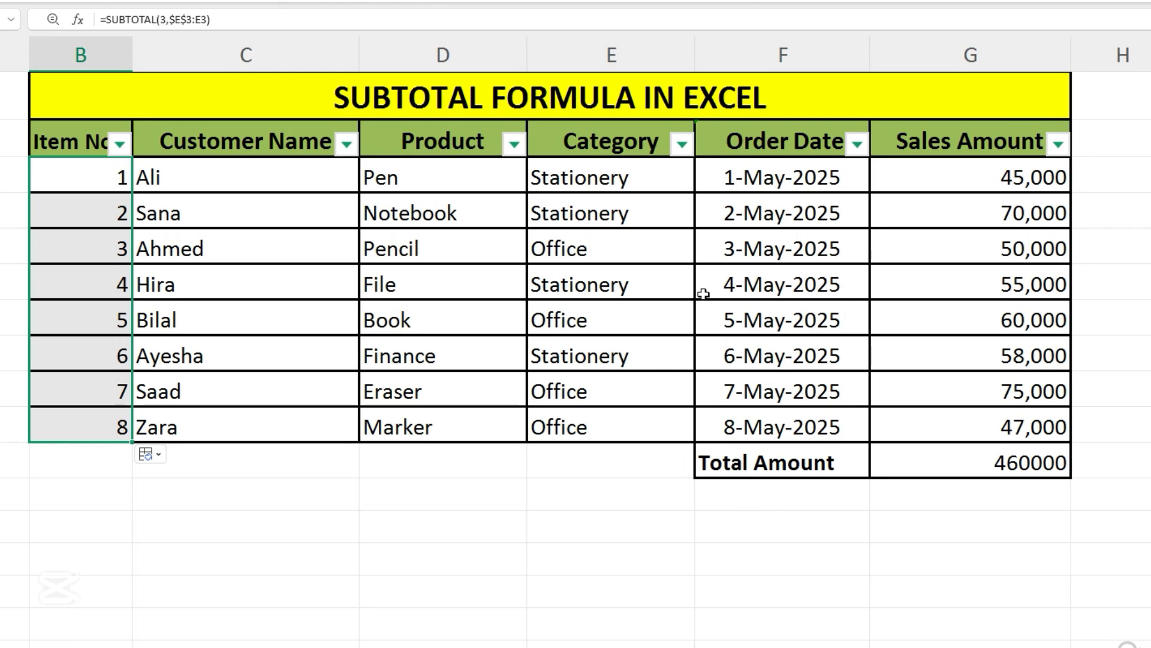
Step: Filter the Category column to show only Stationery rows
click(683, 144)
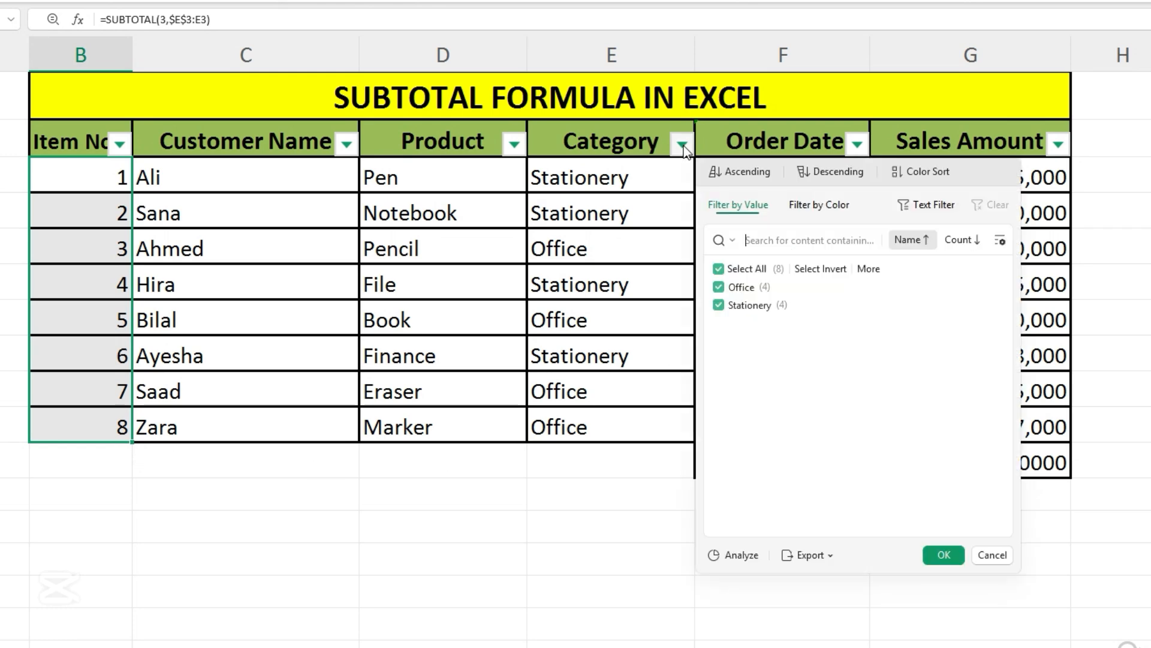
click(725, 271)
click(724, 304)
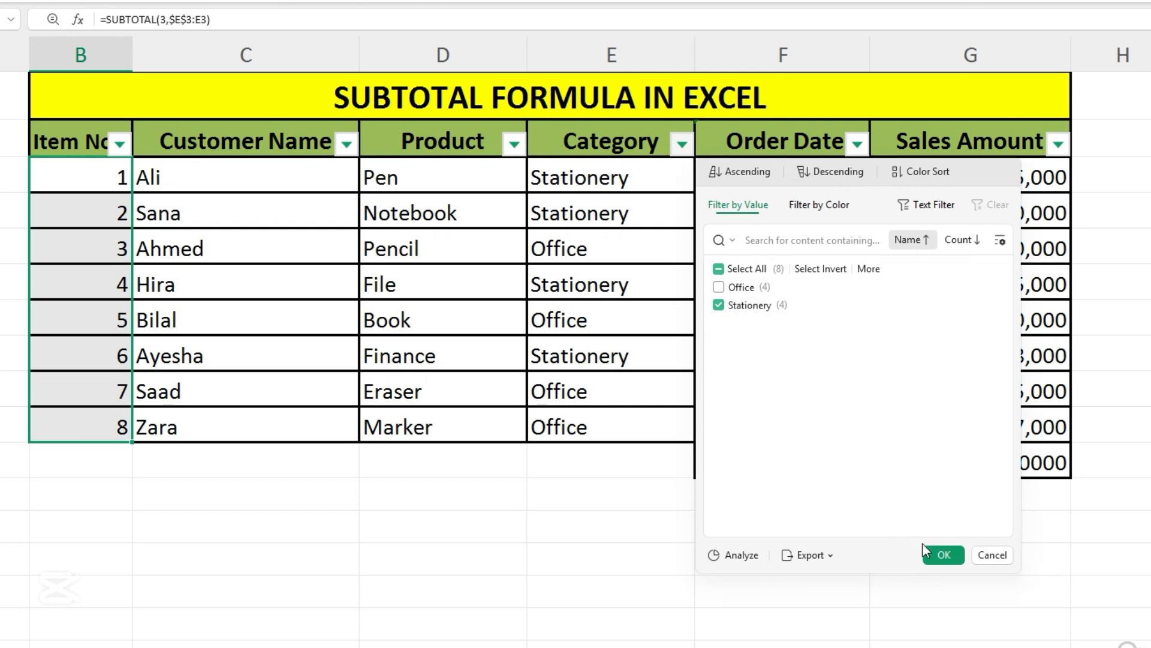
click(943, 555)
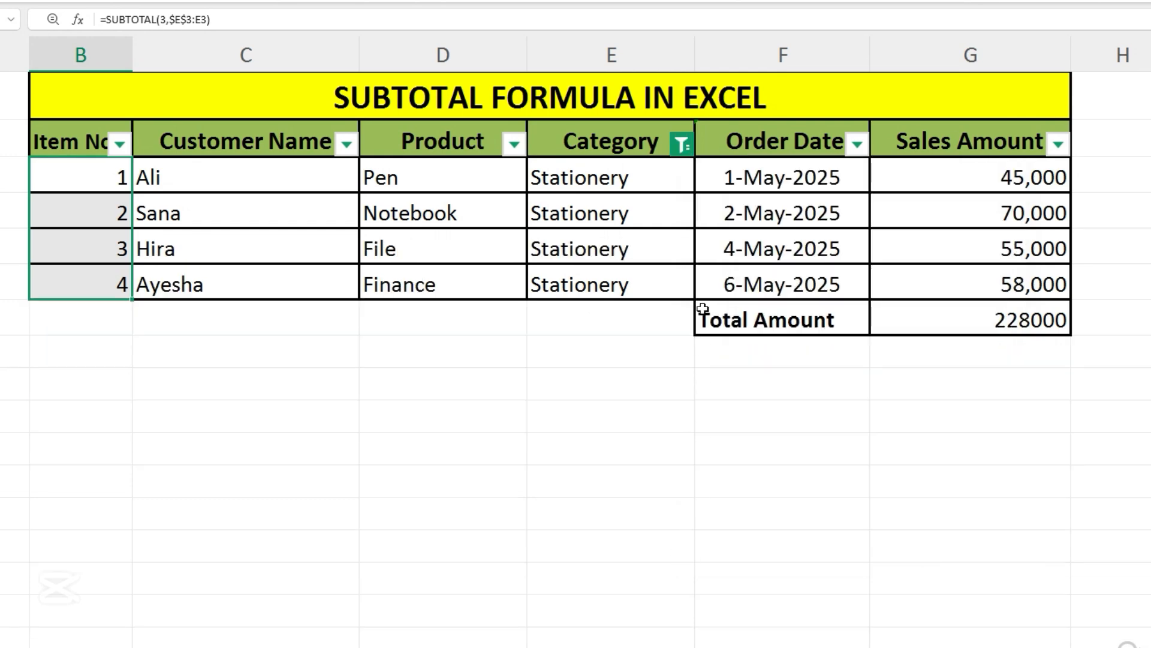
Step: Inspect the filtered Category cells, the Total Amount formula and the Item No numbering
drag(596, 185, 610, 286)
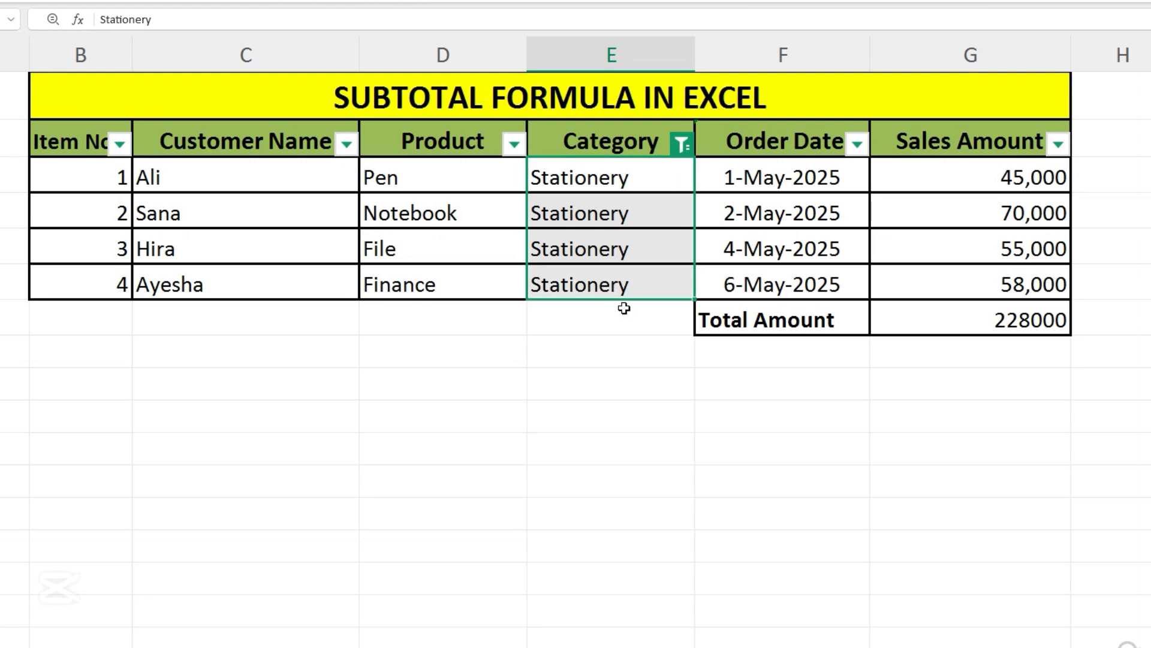
click(1009, 326)
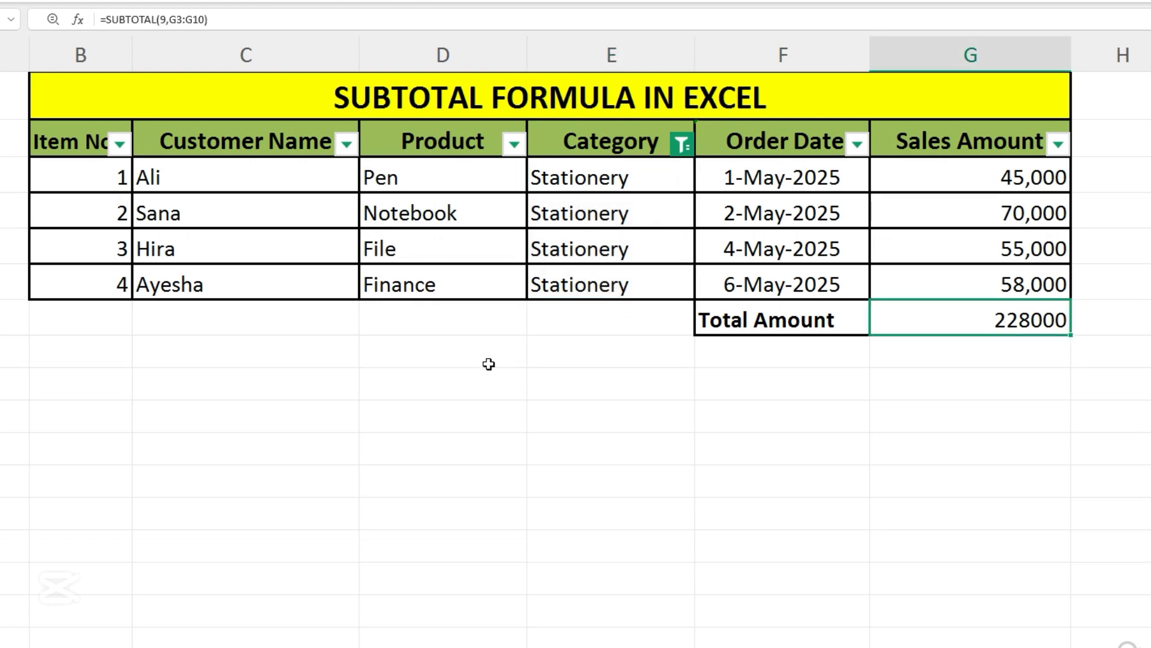
drag(72, 177, 90, 283)
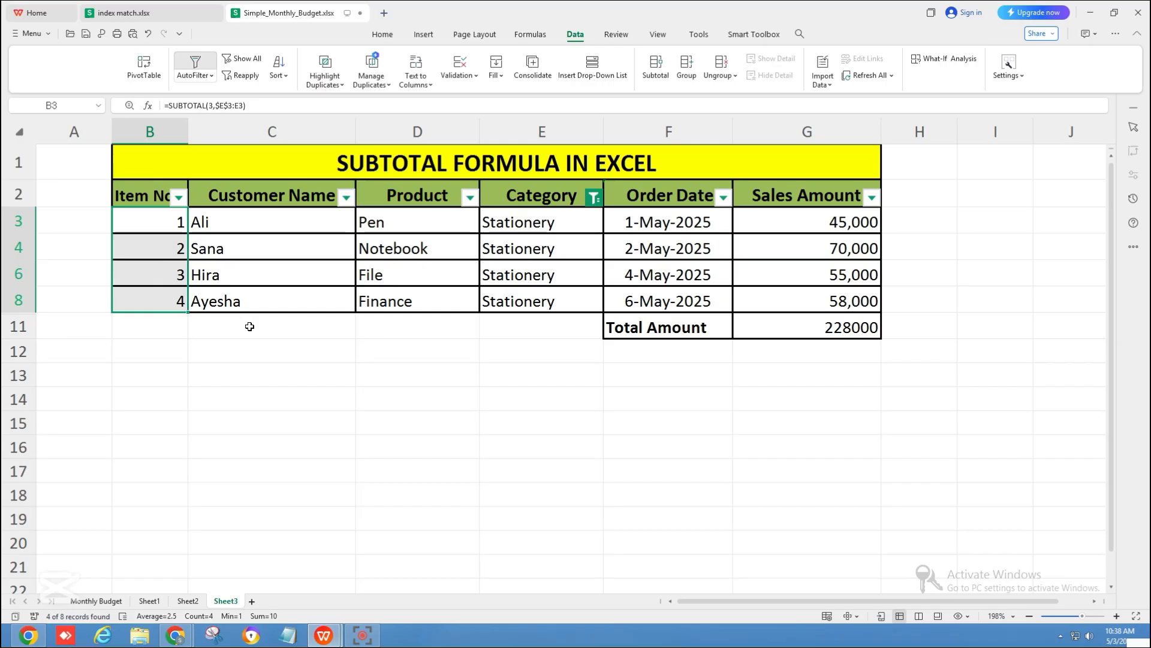
click(216, 319)
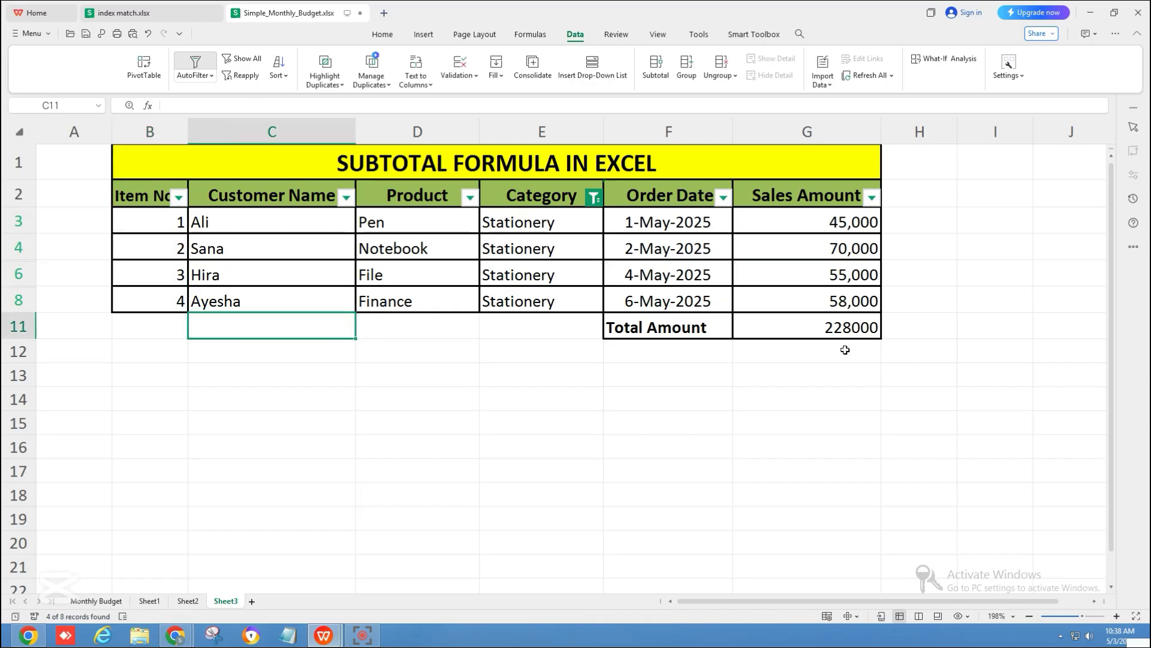
click(808, 410)
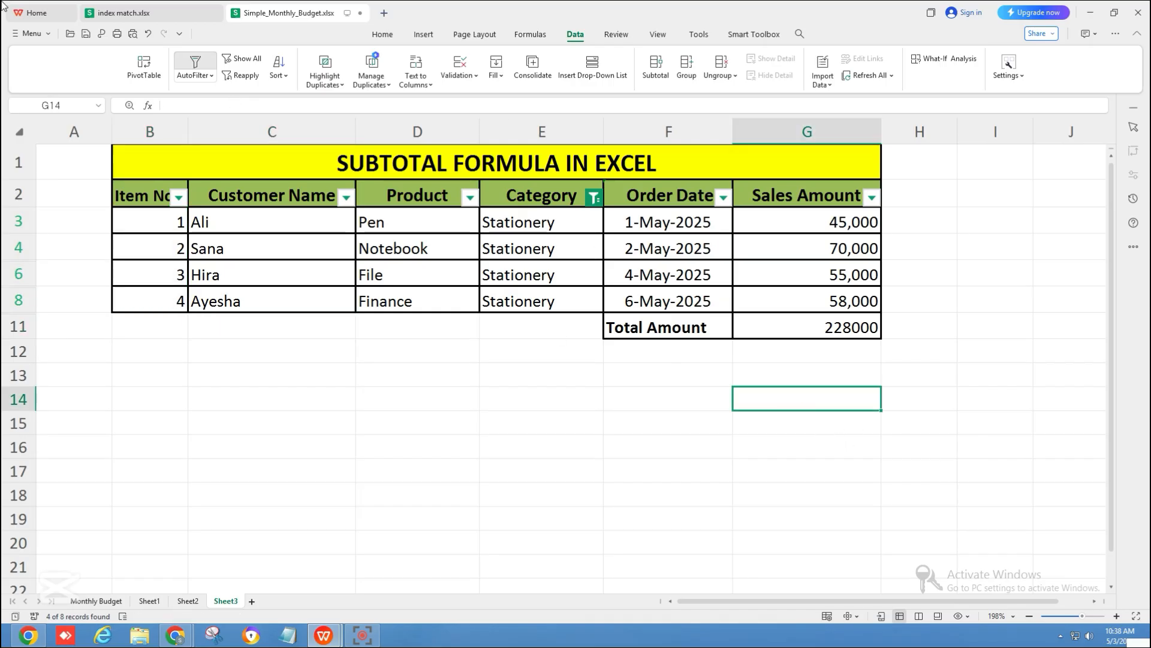
Step: Clear the filter on the Category column
click(594, 198)
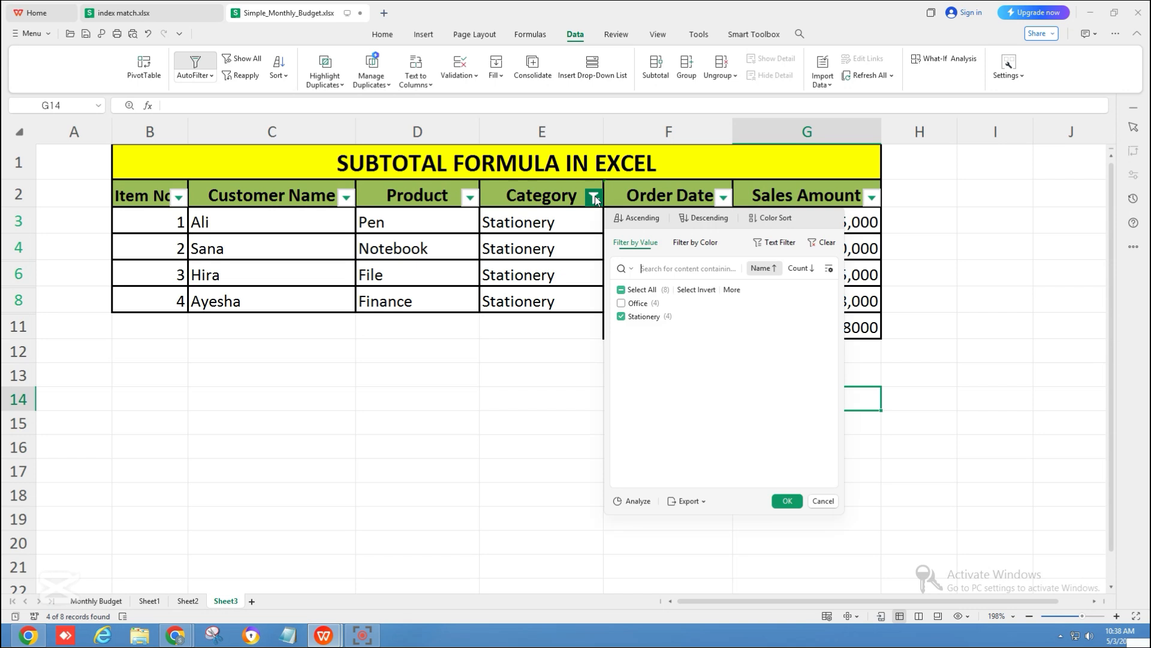
click(826, 244)
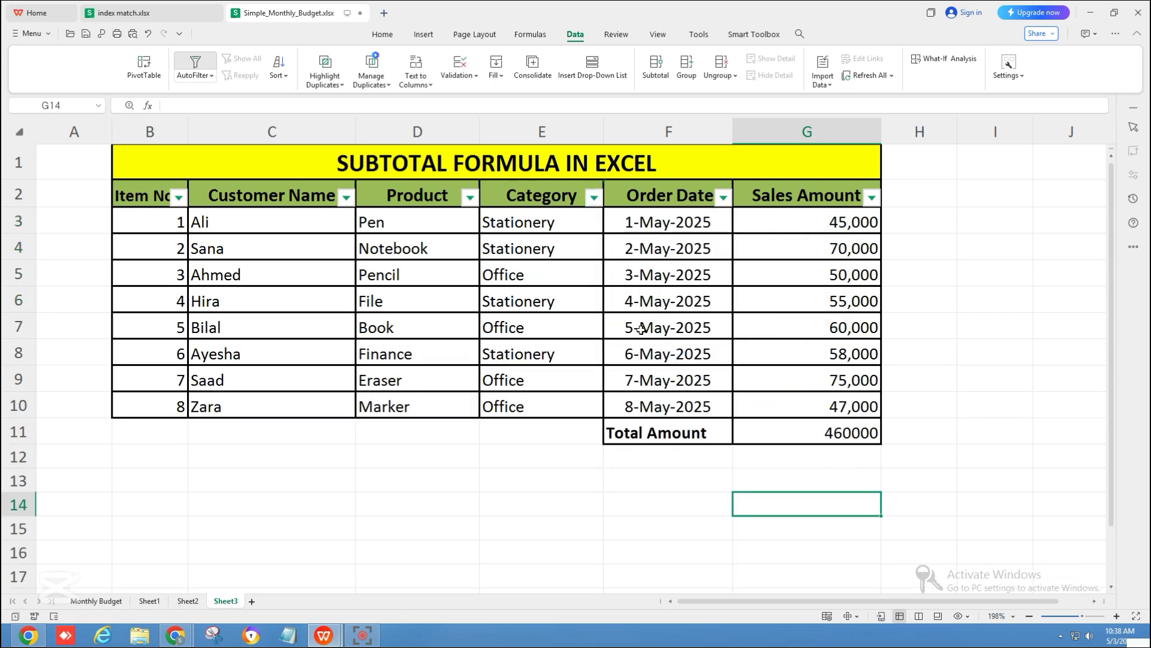
Step: Filter the Category column to show only Office rows and check the Total Amount formula
click(548, 274)
click(558, 324)
click(567, 375)
click(576, 406)
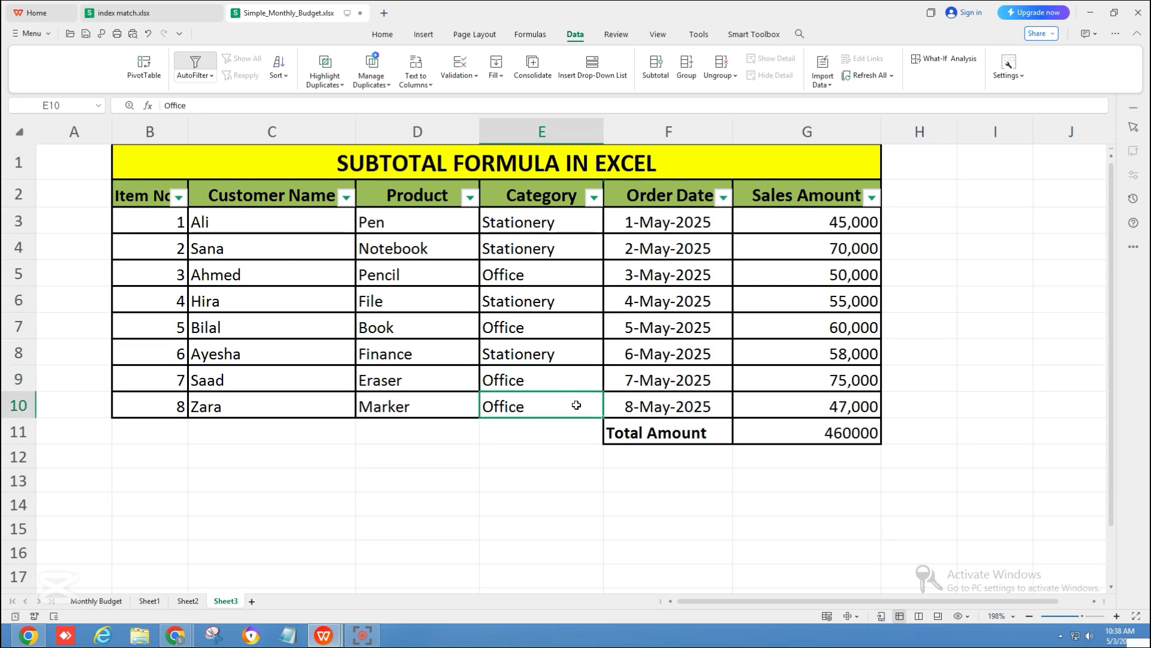
click(593, 198)
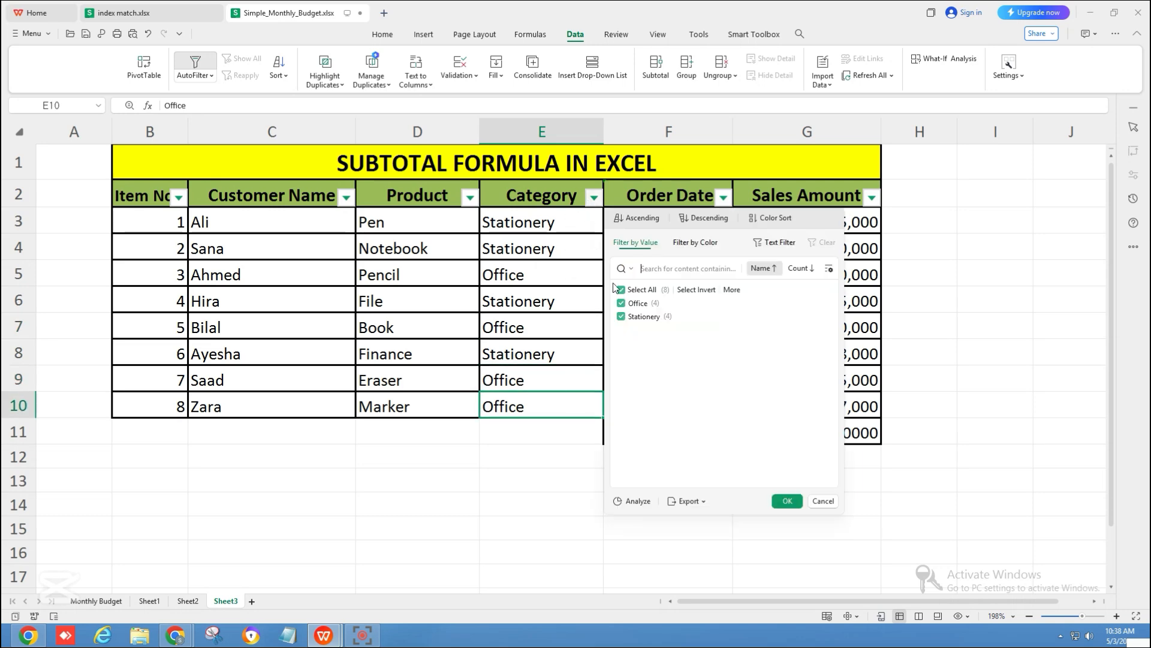
click(634, 318)
click(786, 500)
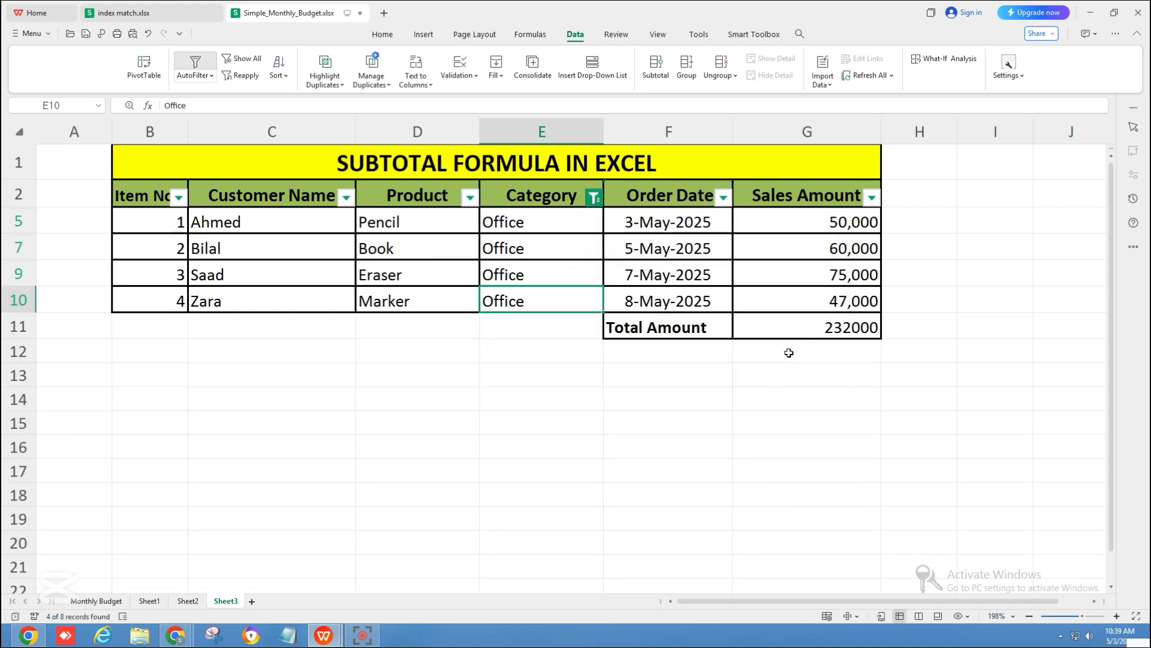
click(794, 328)
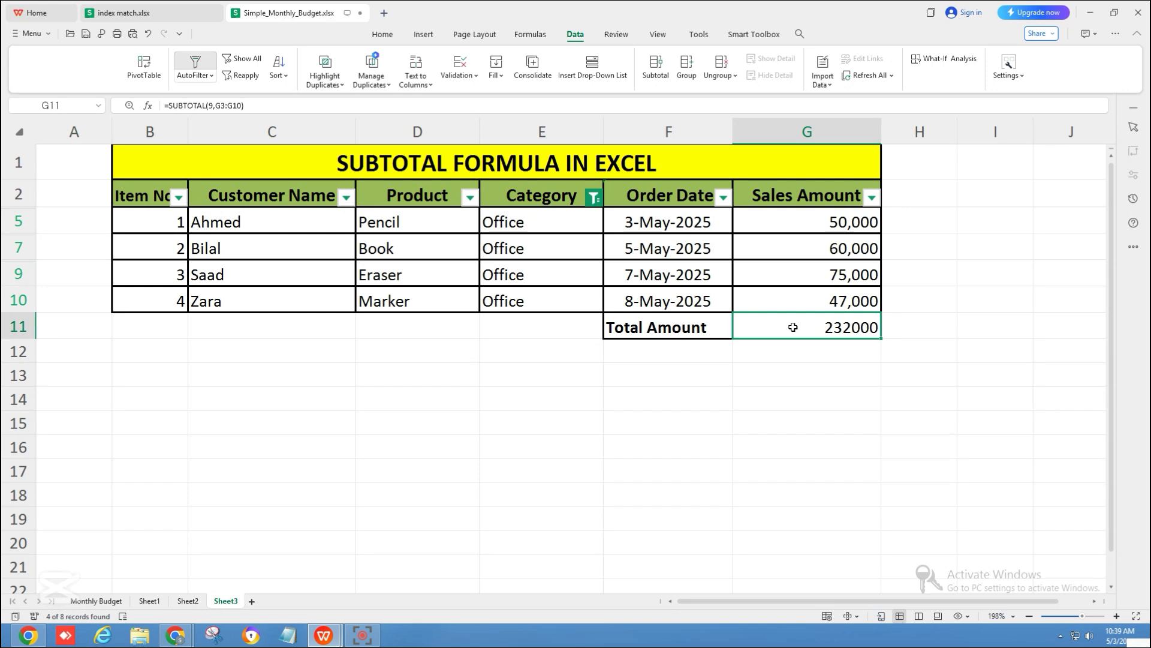